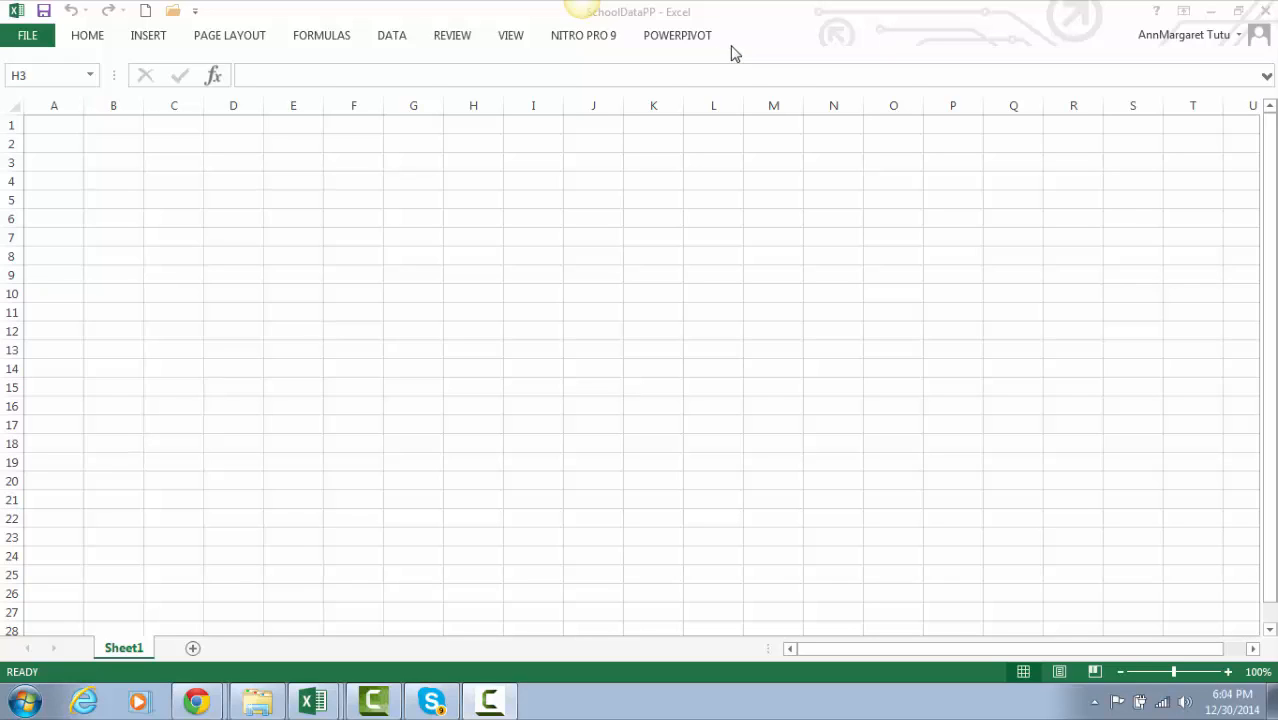
Open the workbook's PowerPivot data model to view the StudentData table, and minimize it after viewing
{"action": "left_click", "coordinate": [669, 40]}
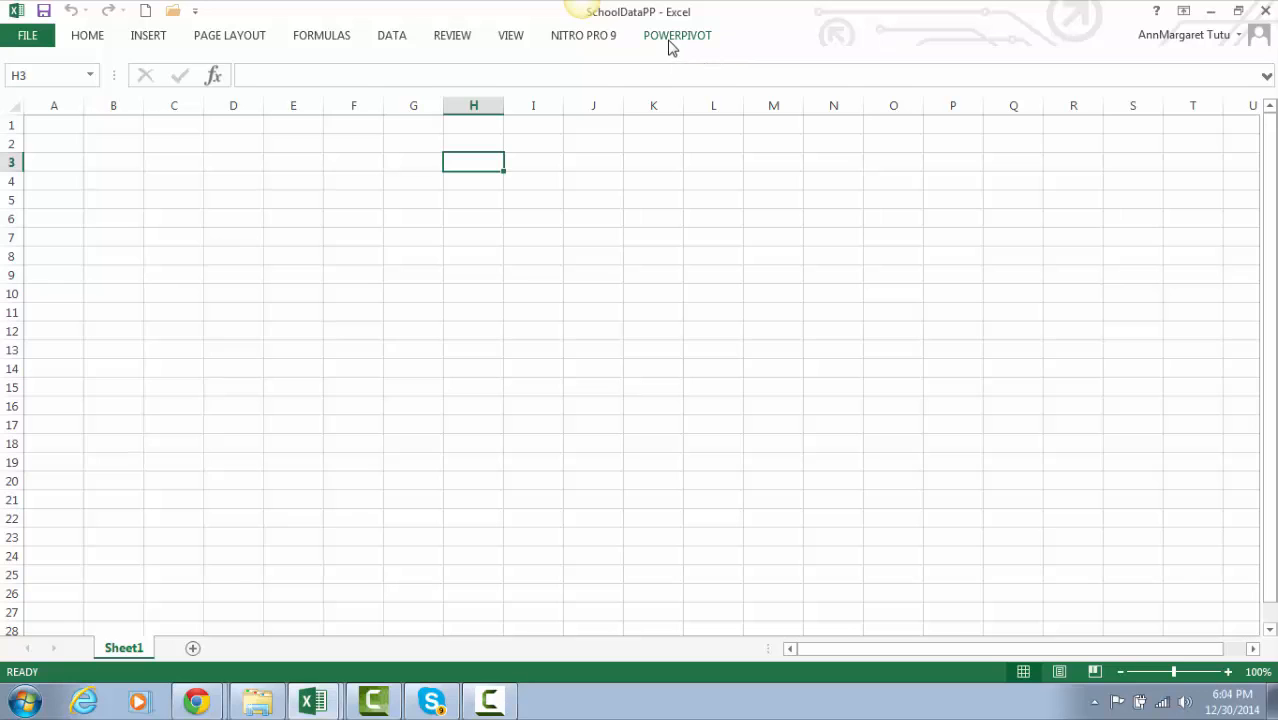
{"action": "left_click", "coordinate": [669, 38]}
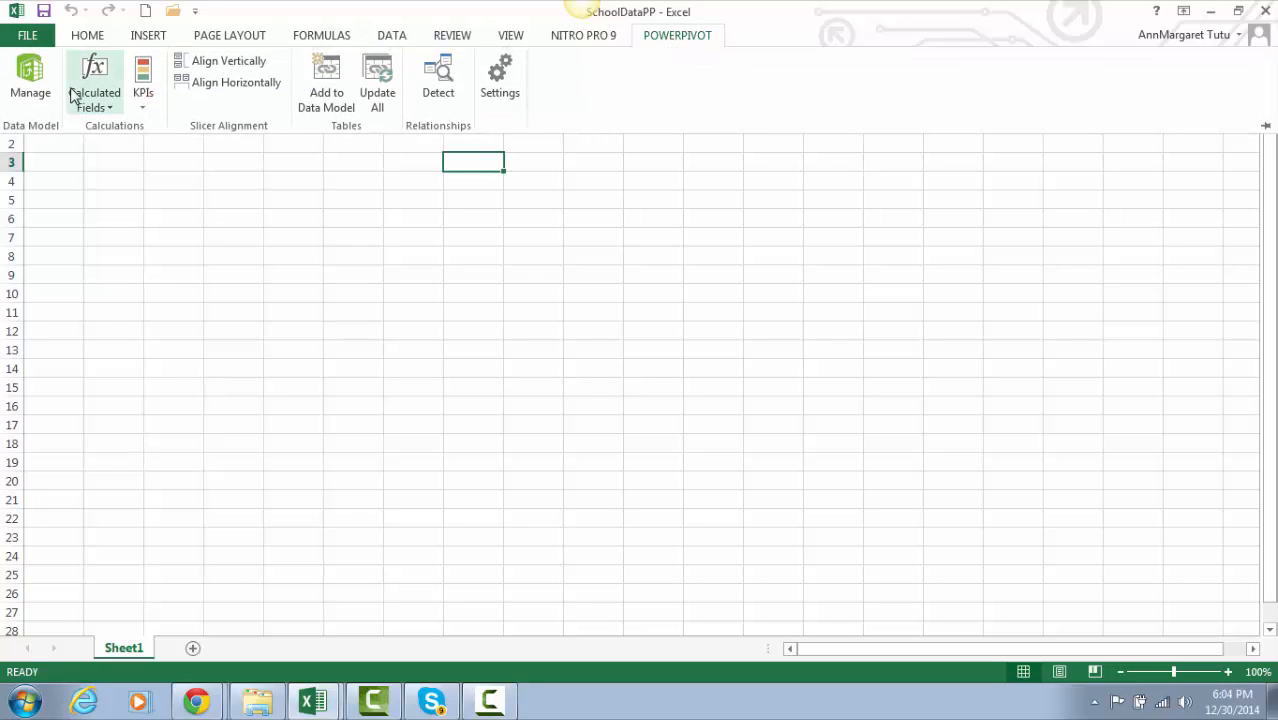
{"action": "left_click", "coordinate": [38, 82]}
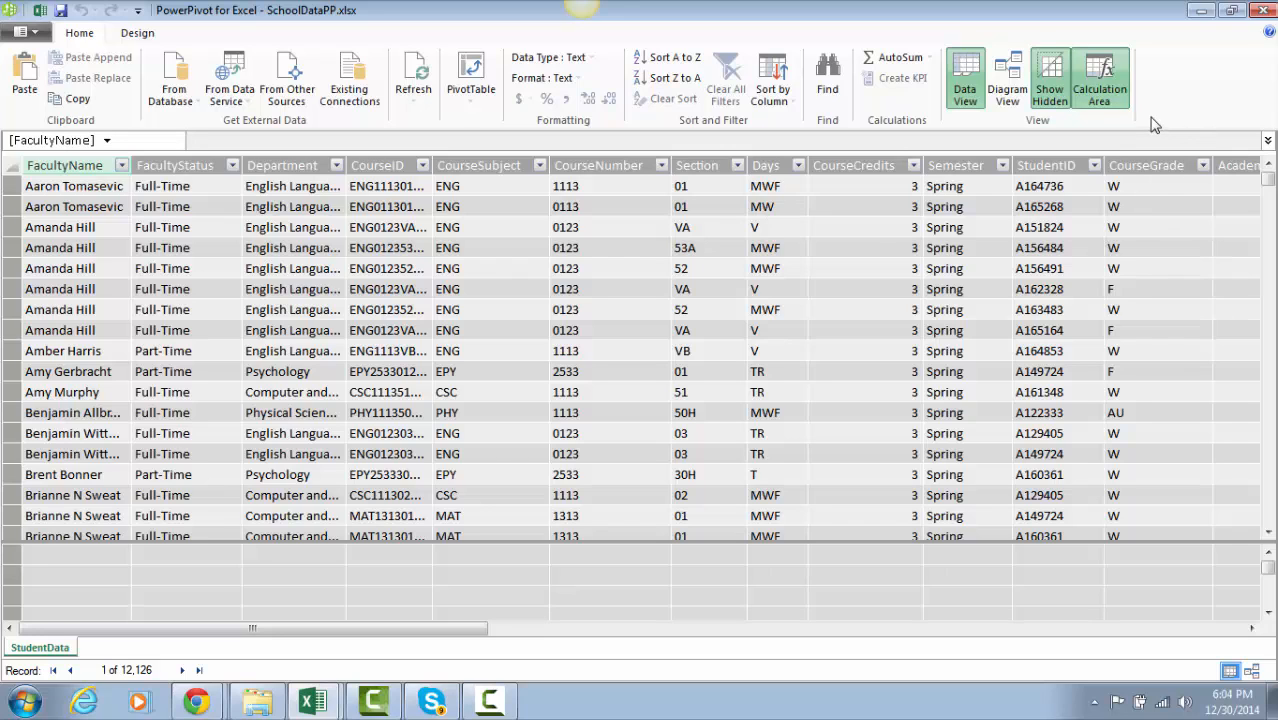
{"action": "left_click", "coordinate": [1200, 24]}
Switch to the VISART Applications page in Chrome and open the data import wizard
{"action": "mouse_move", "coordinate": [196, 702]}
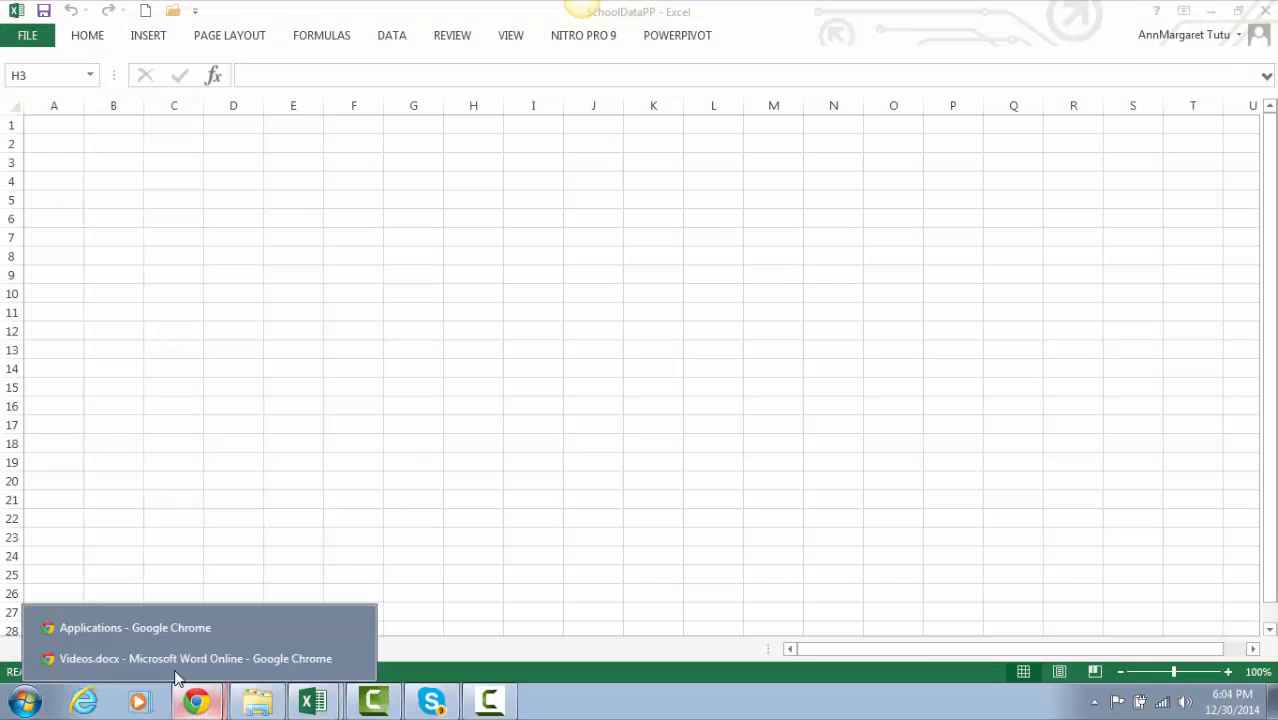
{"action": "left_click", "coordinate": [138, 626]}
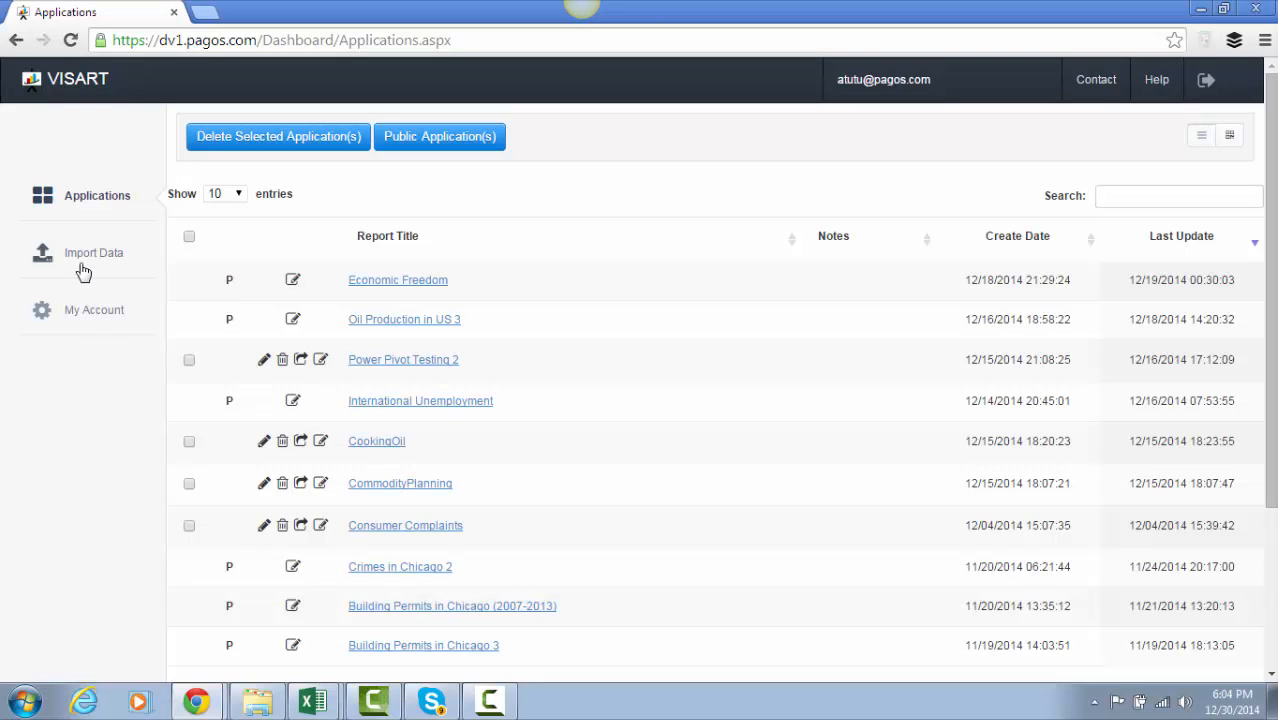
{"action": "left_click", "coordinate": [84, 266]}
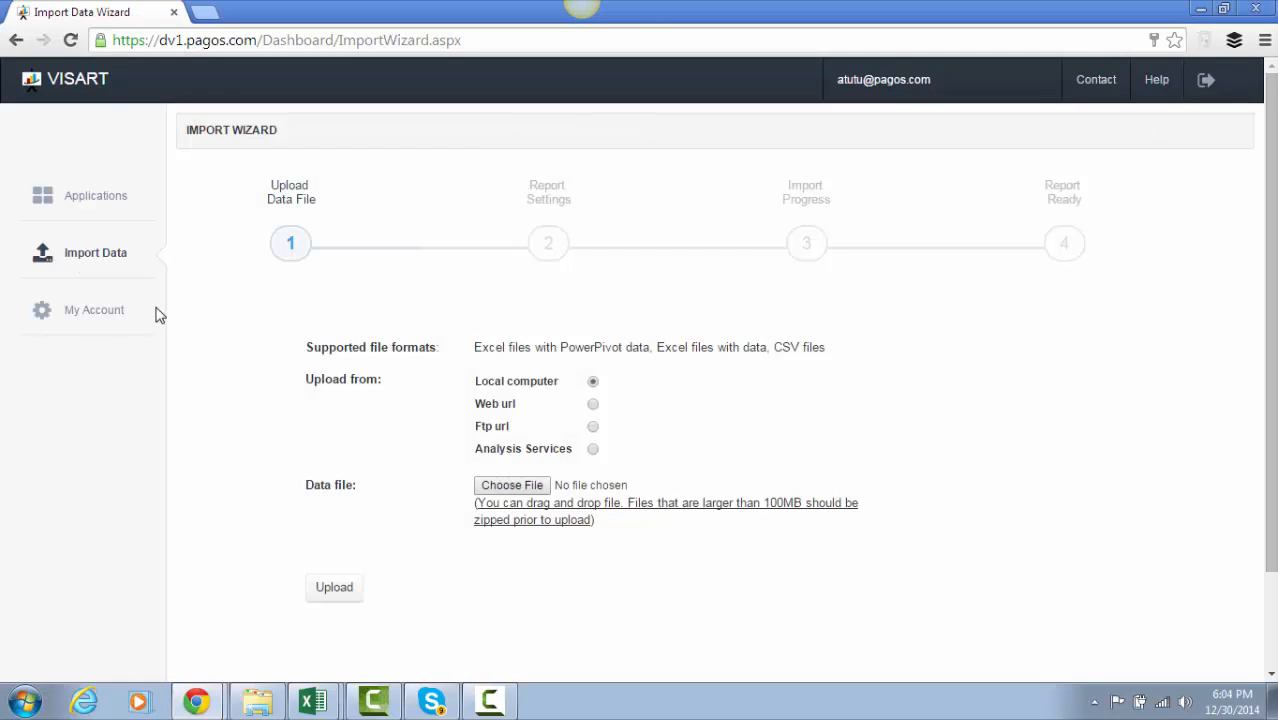
Choose SchoolDataPP.xlsx from the local Documents library as the data file and upload it
{"action": "left_click", "coordinate": [511, 485]}
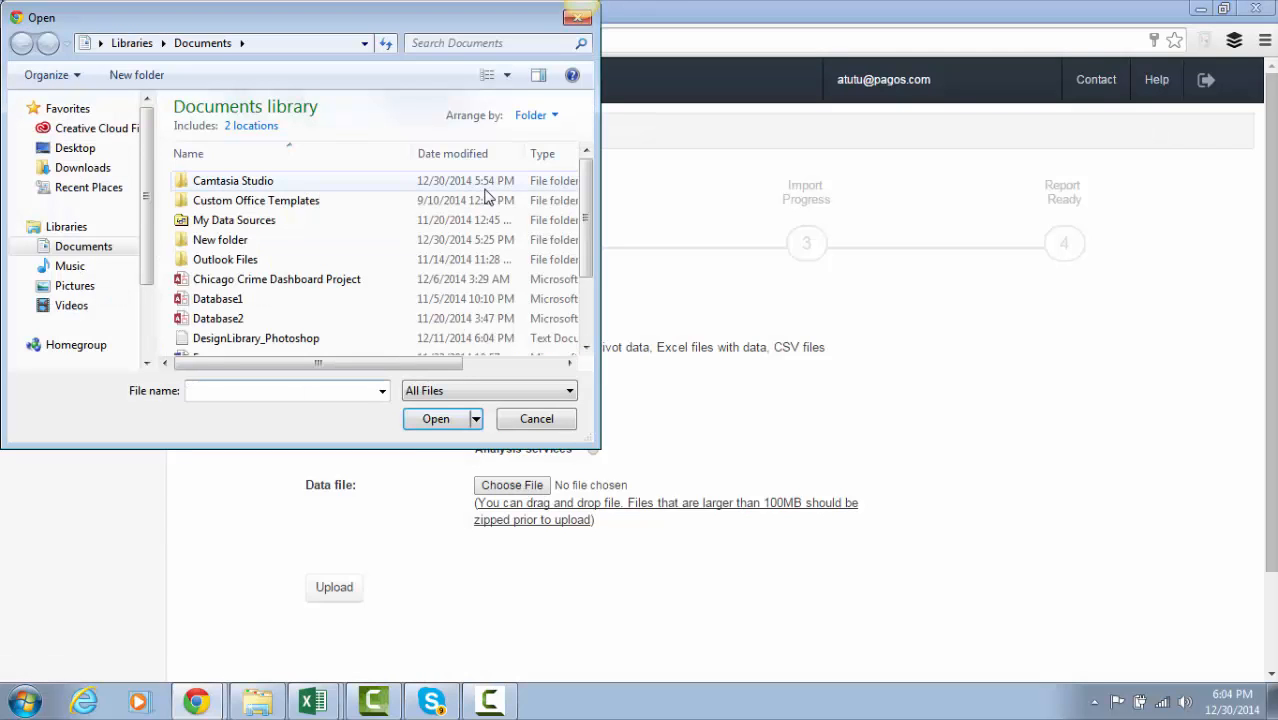
{"action": "left_click_drag", "start_coordinate": [588, 213], "coordinate": [584, 275]}
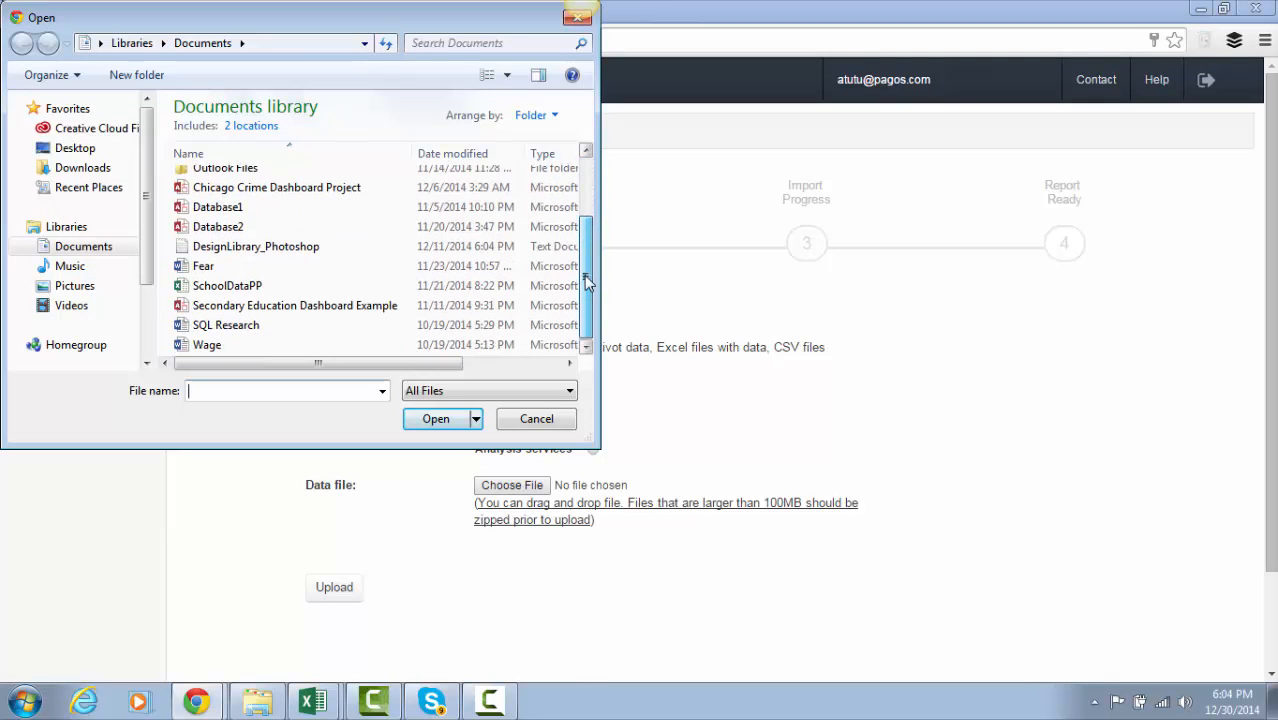
{"action": "left_click", "coordinate": [229, 287]}
{"action": "left_click", "coordinate": [434, 419]}
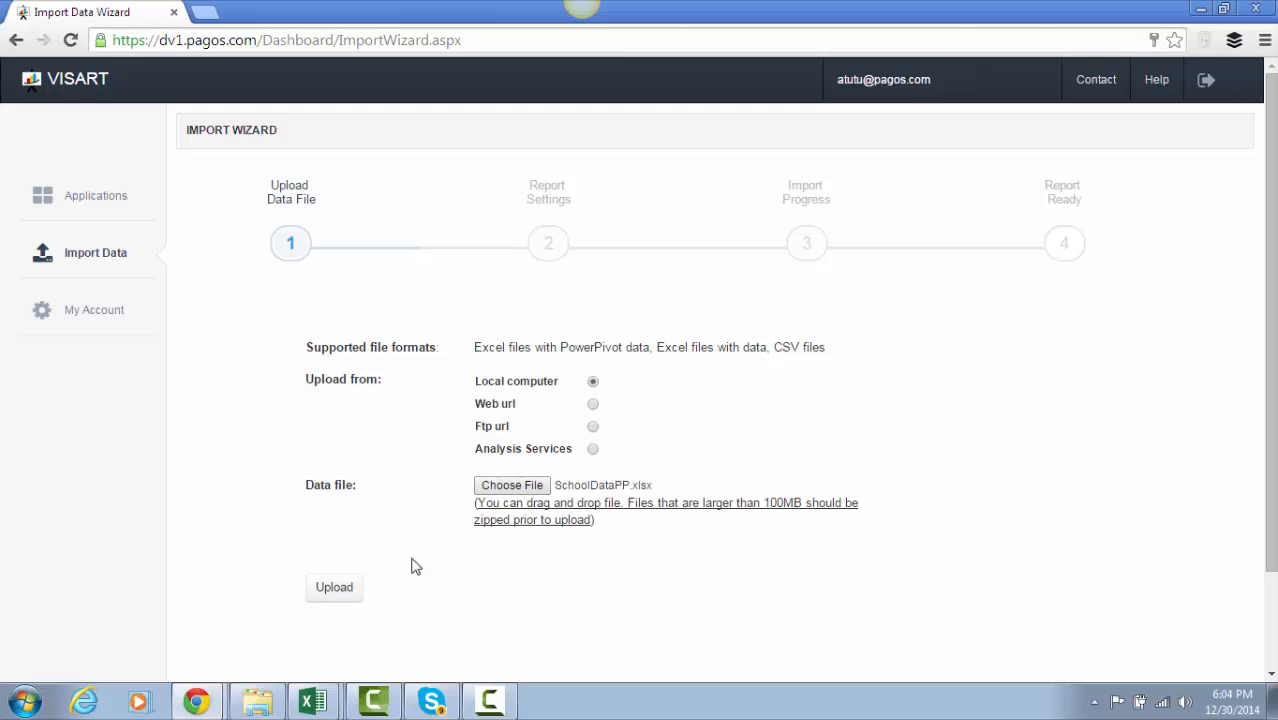
{"action": "left_click", "coordinate": [331, 591]}
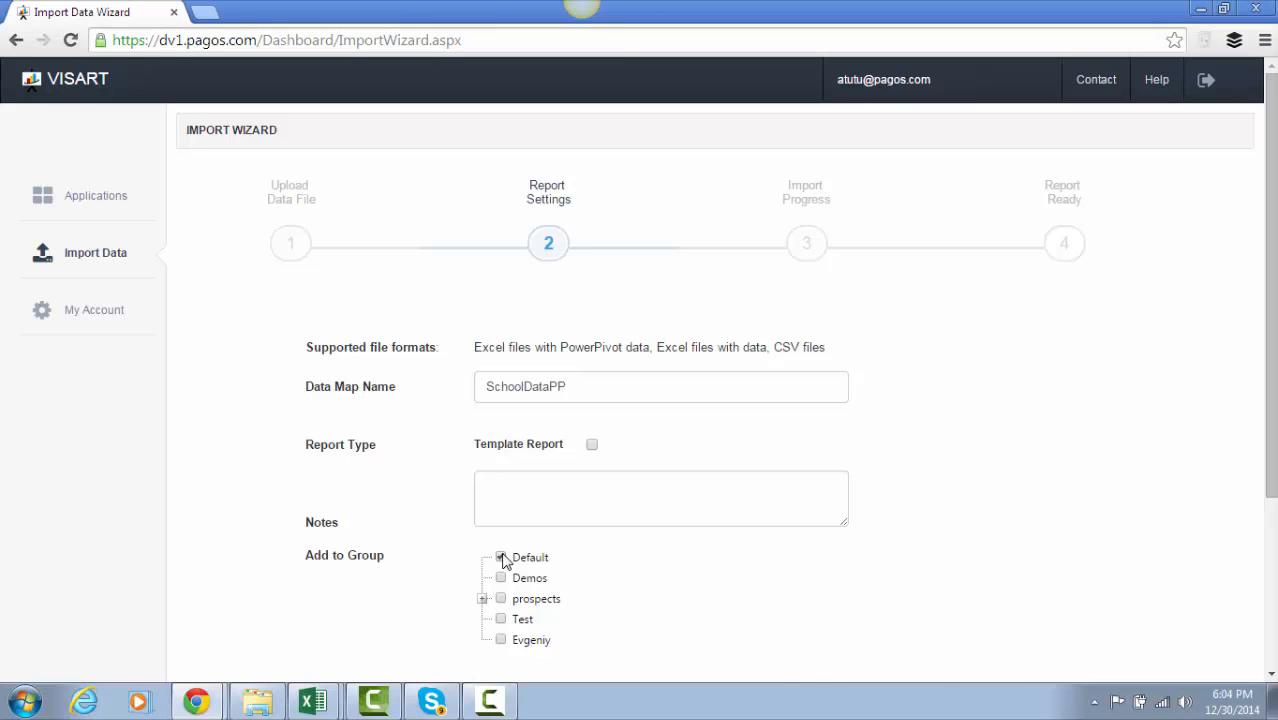
Assign the report to the Default group and try to continue with the data map name SchoolDataPP
{"action": "left_click", "coordinate": [501, 557]}
{"action": "left_click_drag", "start_coordinate": [1271, 259], "coordinate": [1271, 385]}
{"action": "left_click", "coordinate": [332, 548]}
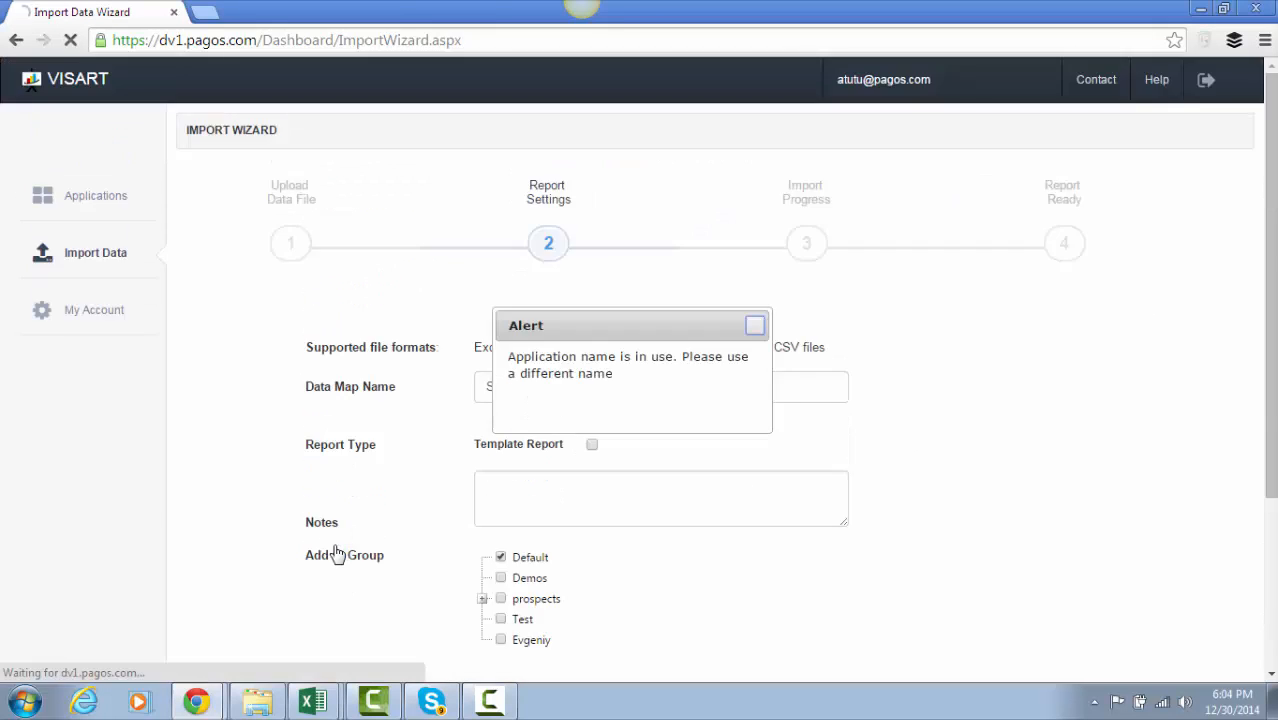
{"action": "left_click", "coordinate": [754, 326]}
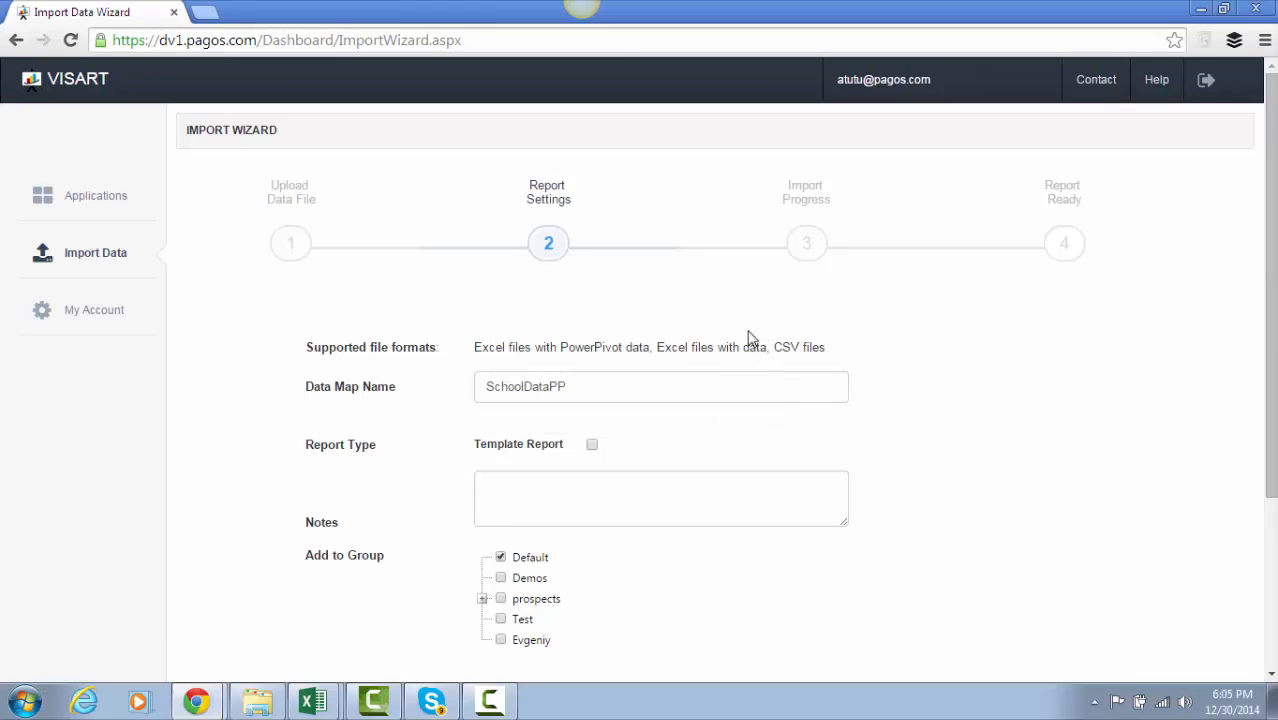
Change the data map name to School Power Pivot
{"action": "left_click_drag", "start_coordinate": [572, 391], "coordinate": [412, 406]}
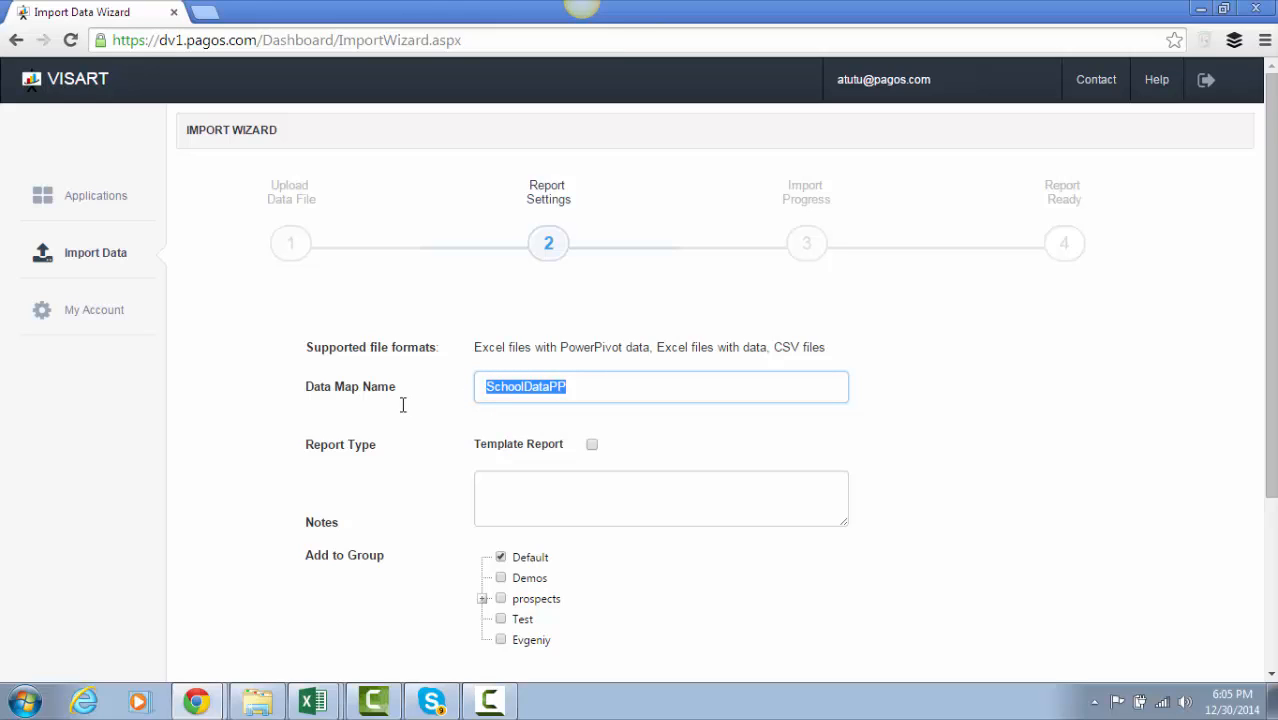
{"action": "type", "text": "s"}
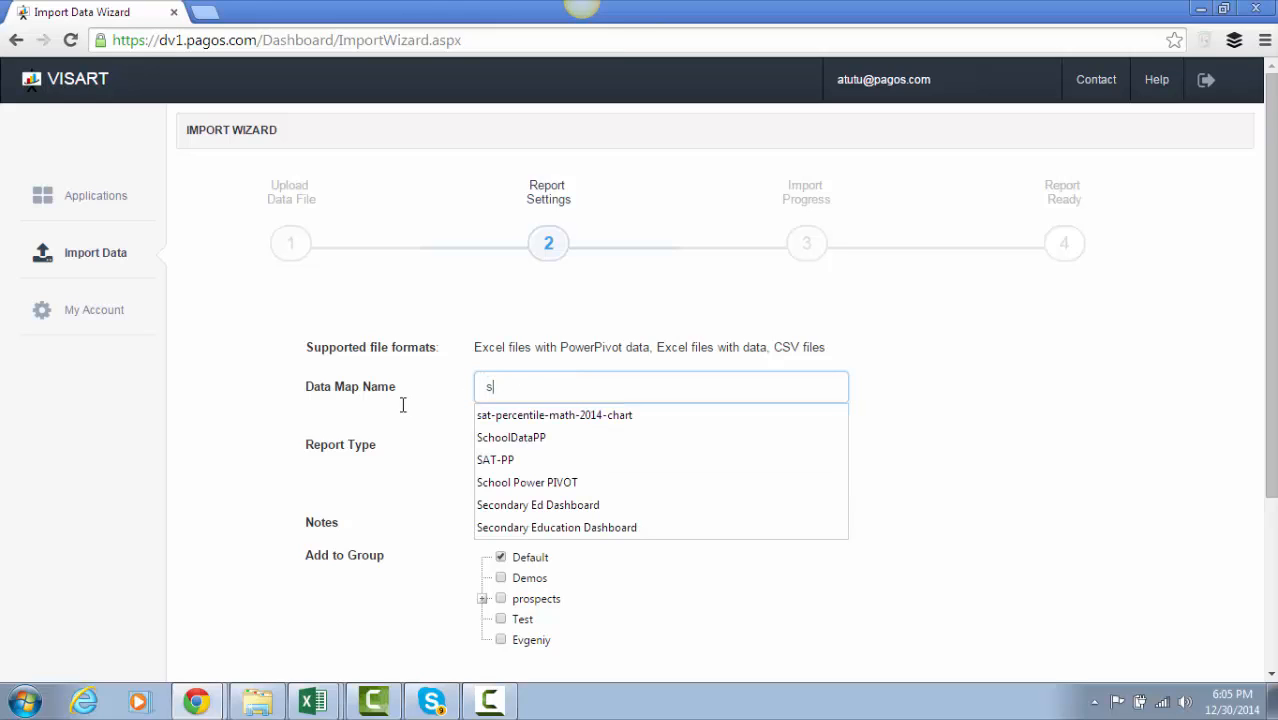
{"action": "key", "text": "BackSpace"}
{"action": "type", "text": "sc"}
{"action": "key", "text": "BackSpace"}
{"action": "key", "text": "BackSpace"}
{"action": "type", "text": "Schoo"}
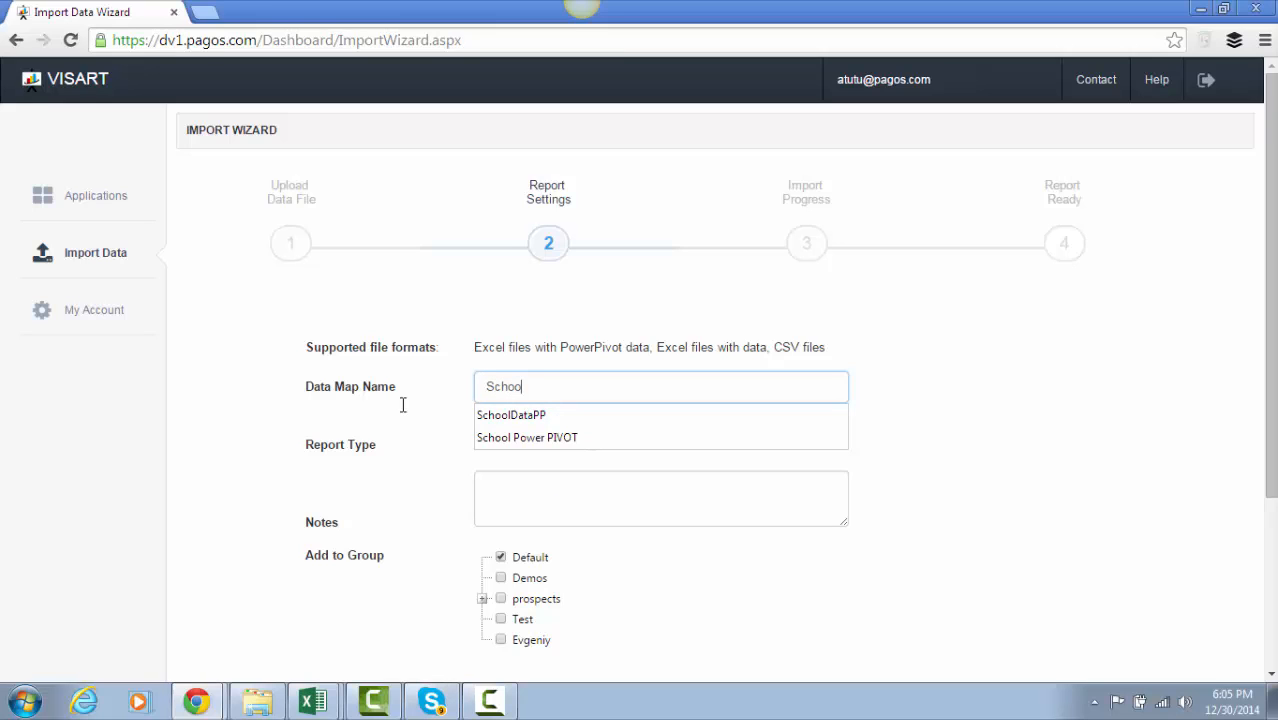
{"action": "type", "text": "l "}
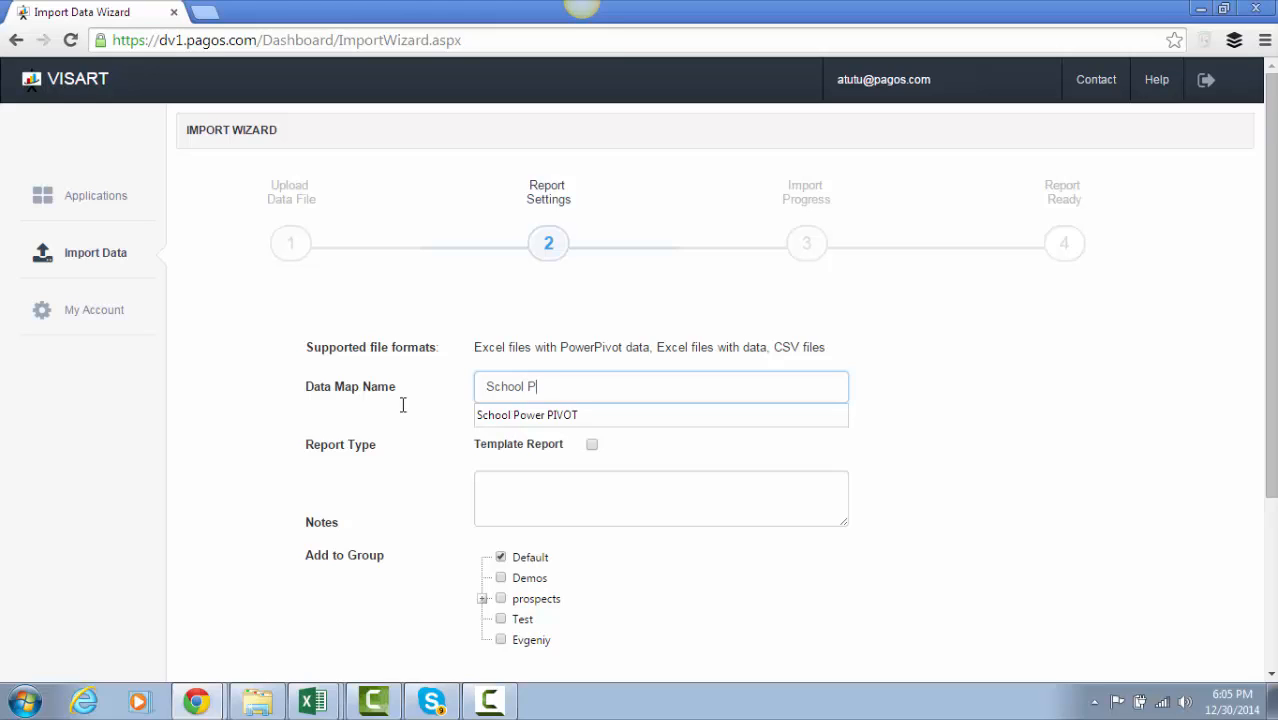
{"action": "type", "text": "Poer"}
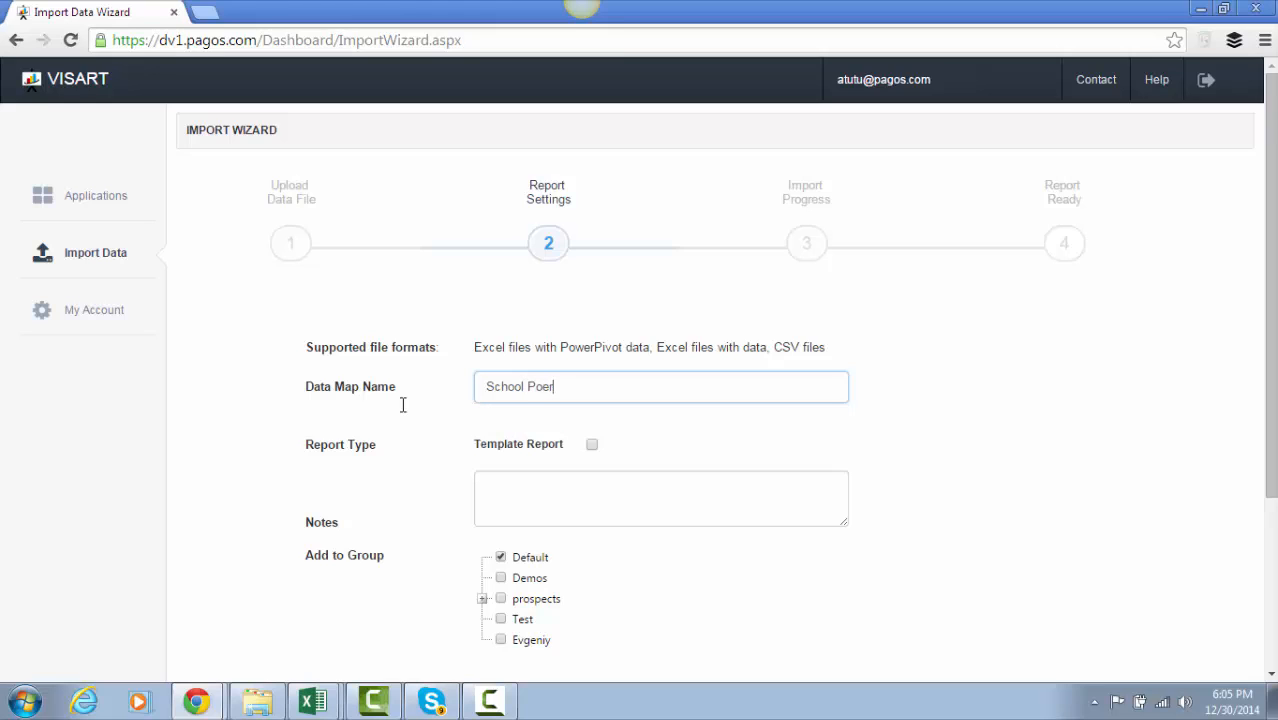
{"action": "key", "text": "BackSpace"}
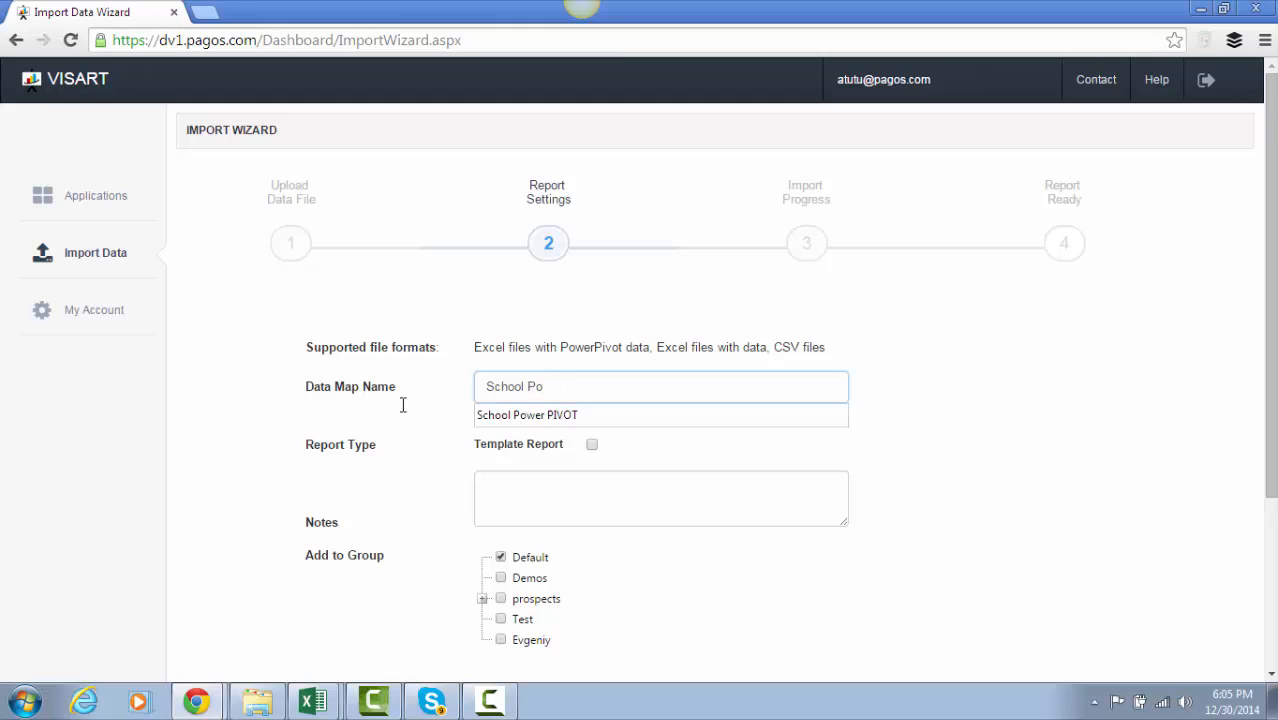
{"action": "type", "text": "wer Pivot"}
Run the import with these report settings and open the new School Power Pivot report
{"action": "left_click_drag", "start_coordinate": [1274, 348], "coordinate": [1275, 483]}
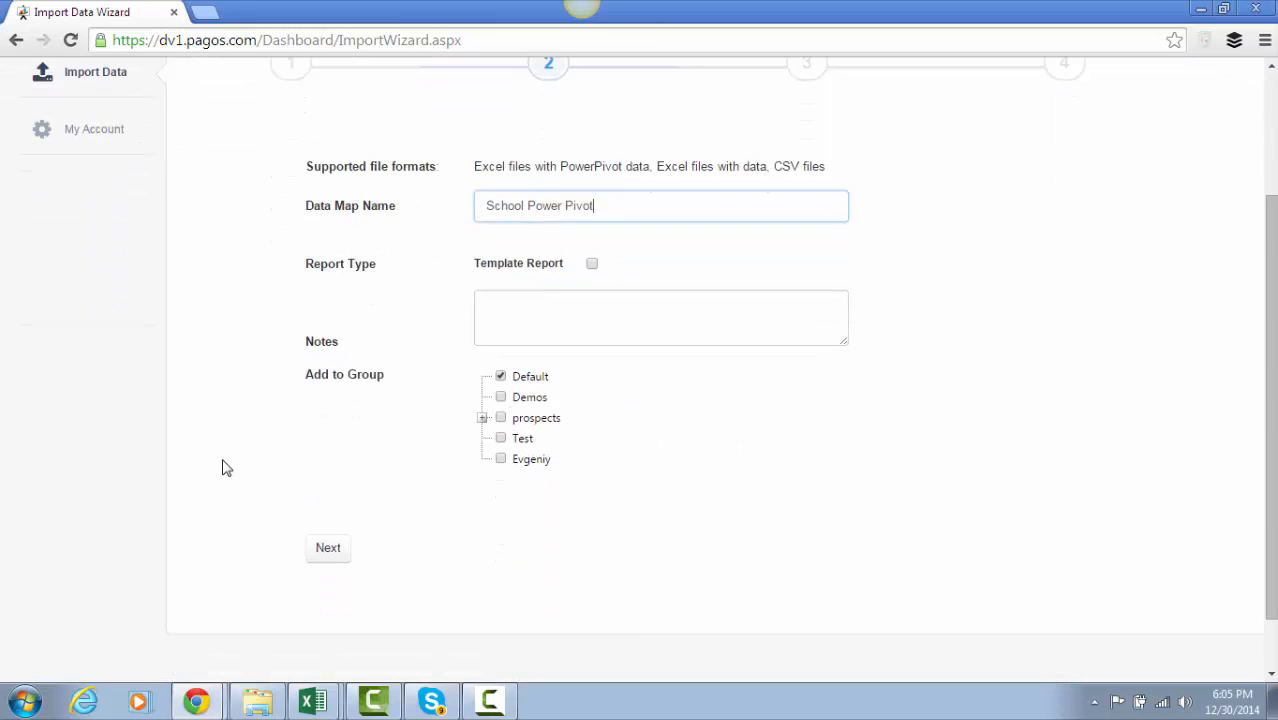
{"action": "left_click", "coordinate": [324, 558]}
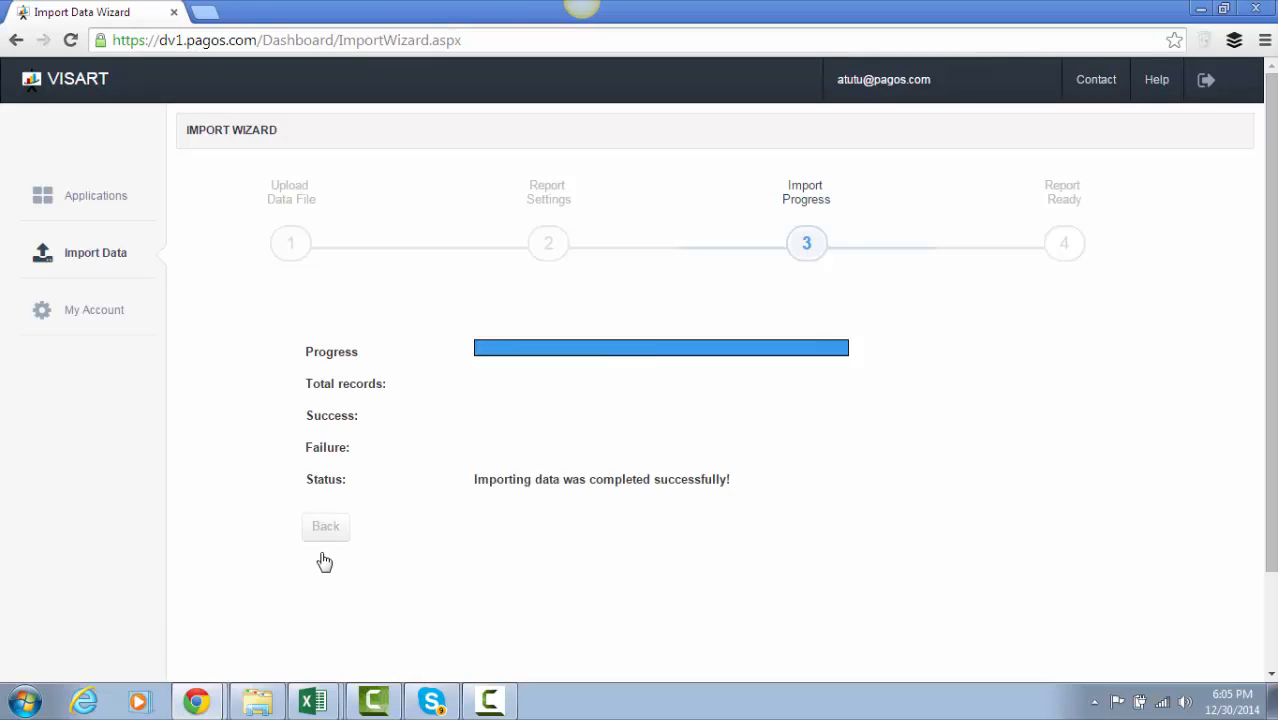
{"action": "left_click", "coordinate": [324, 481]}
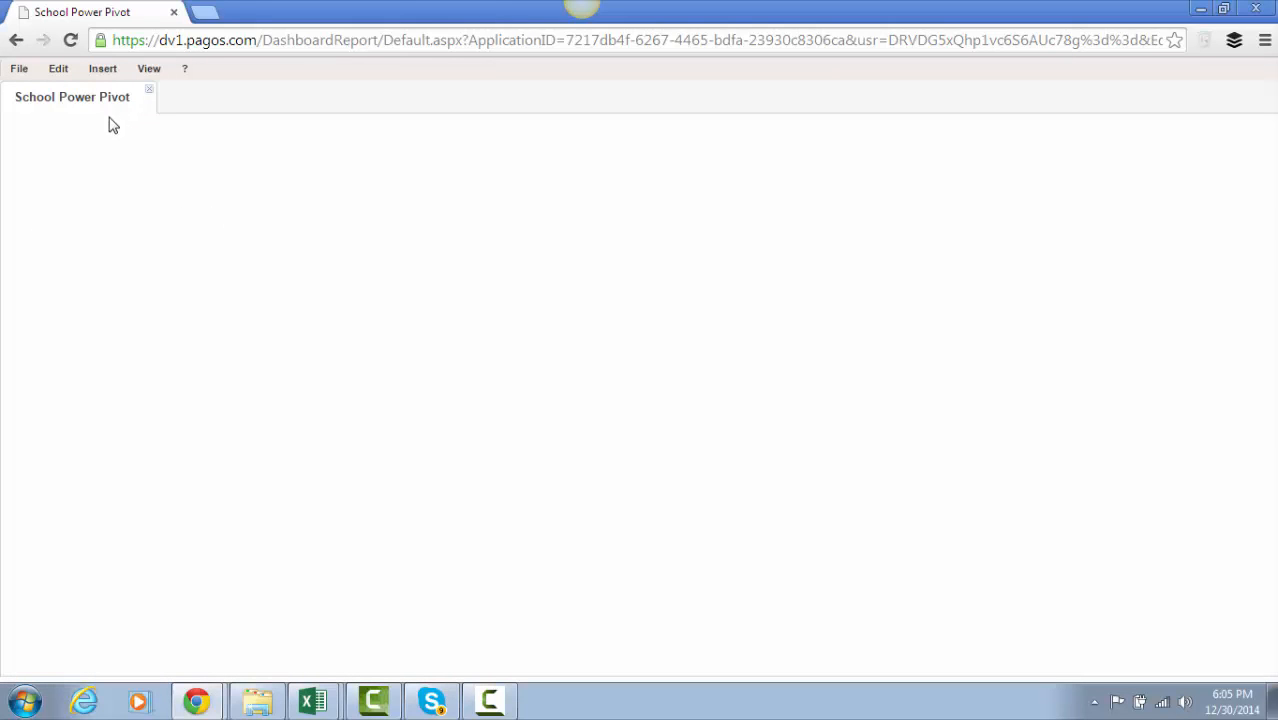
Insert a pivot in Tree Pivot mode and add the StudentData Department field to its rows
{"action": "left_click", "coordinate": [103, 72]}
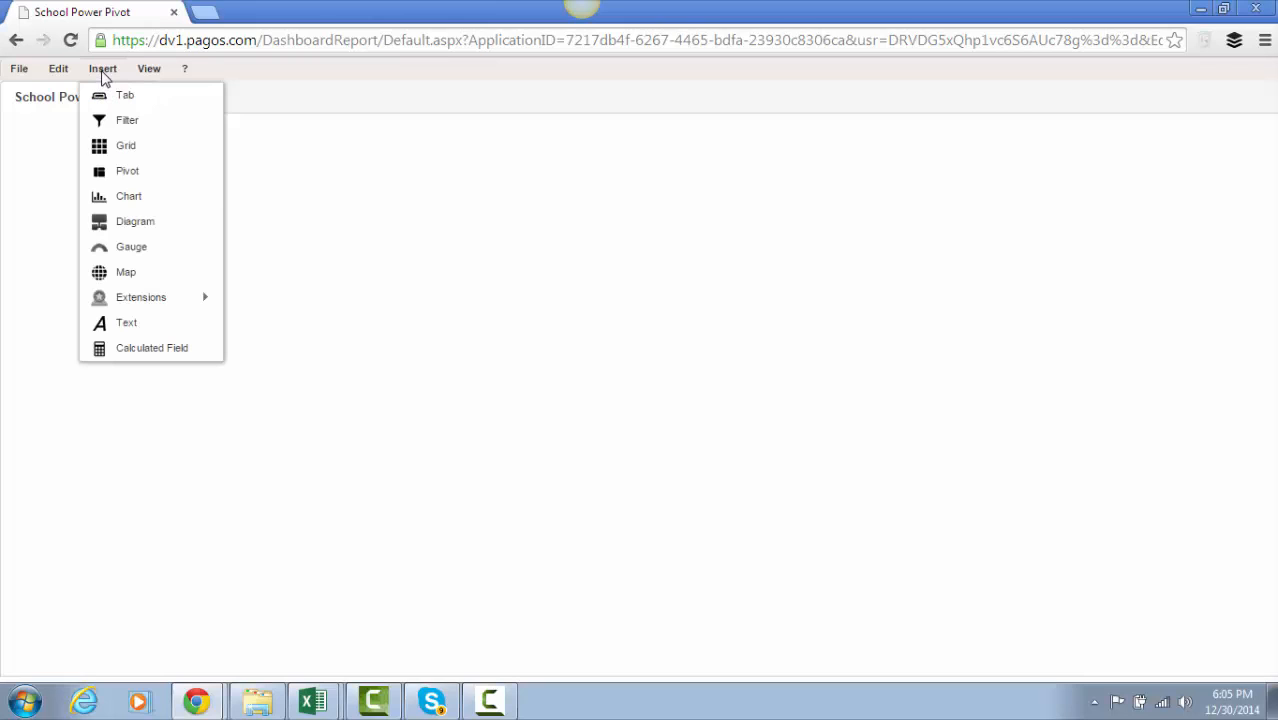
{"action": "left_click", "coordinate": [132, 180]}
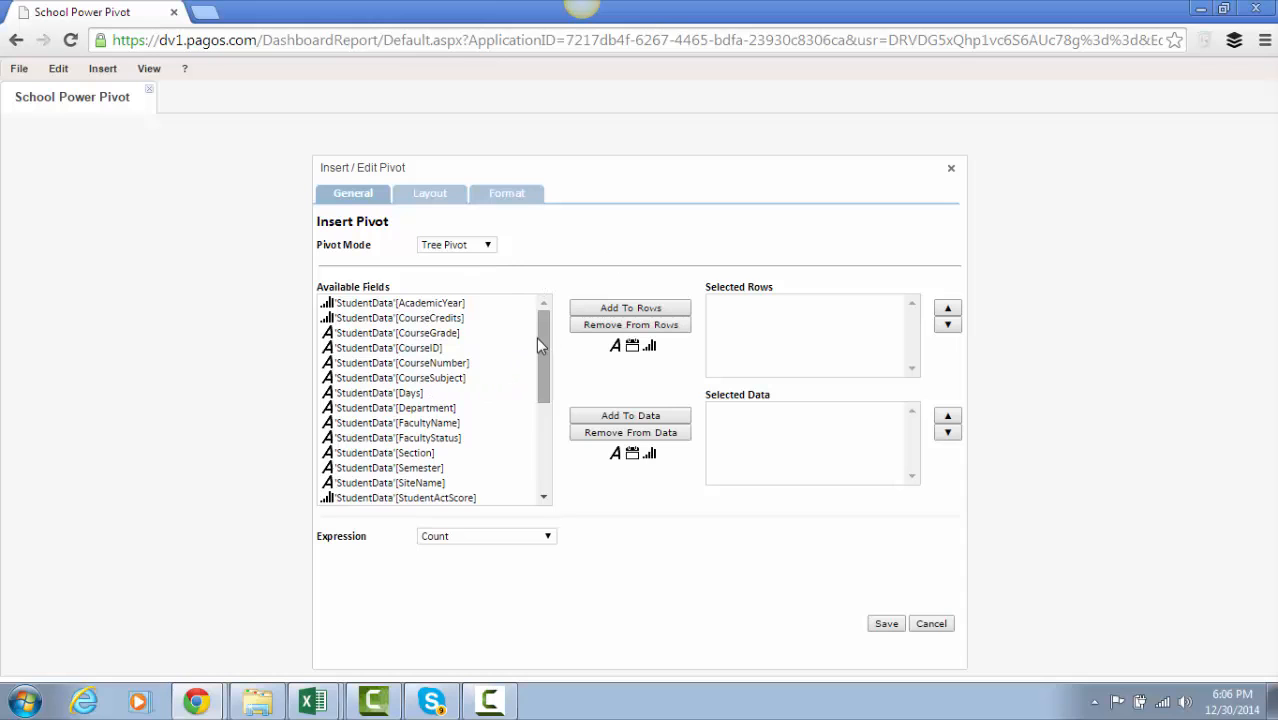
{"action": "left_click_drag", "start_coordinate": [538, 342], "coordinate": [544, 460]}
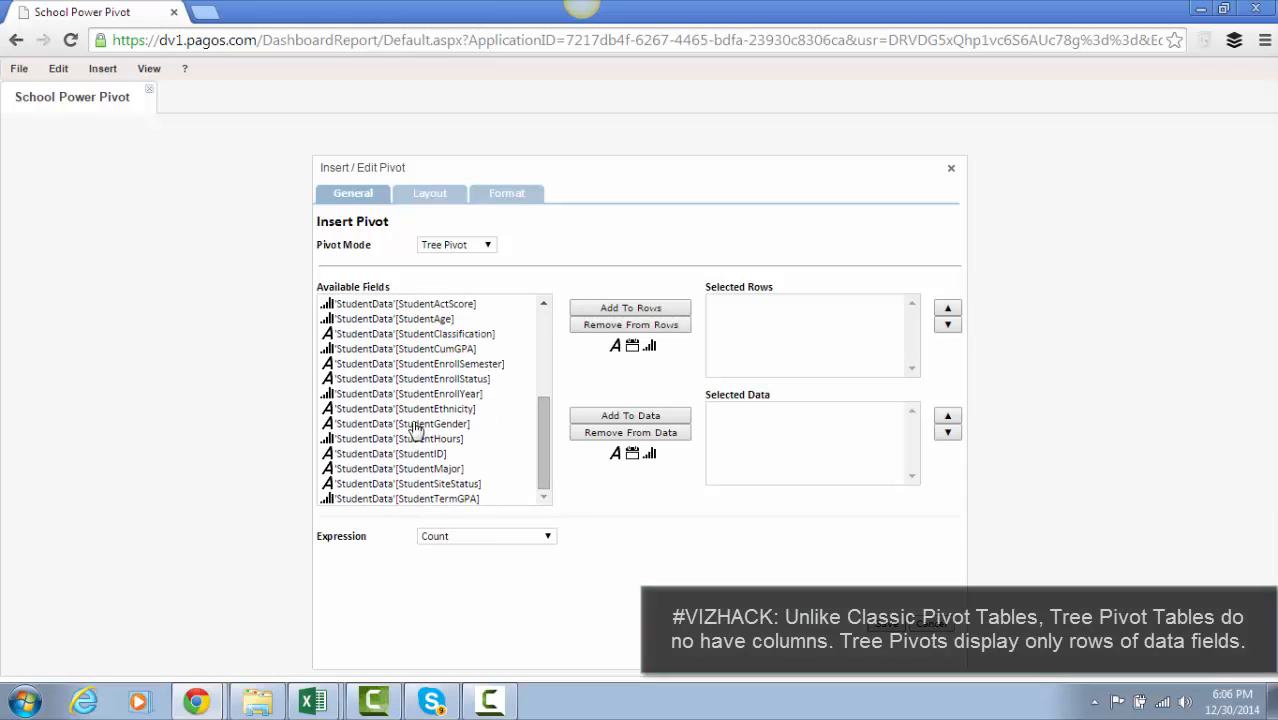
{"action": "left_click_drag", "start_coordinate": [536, 429], "coordinate": [536, 337]}
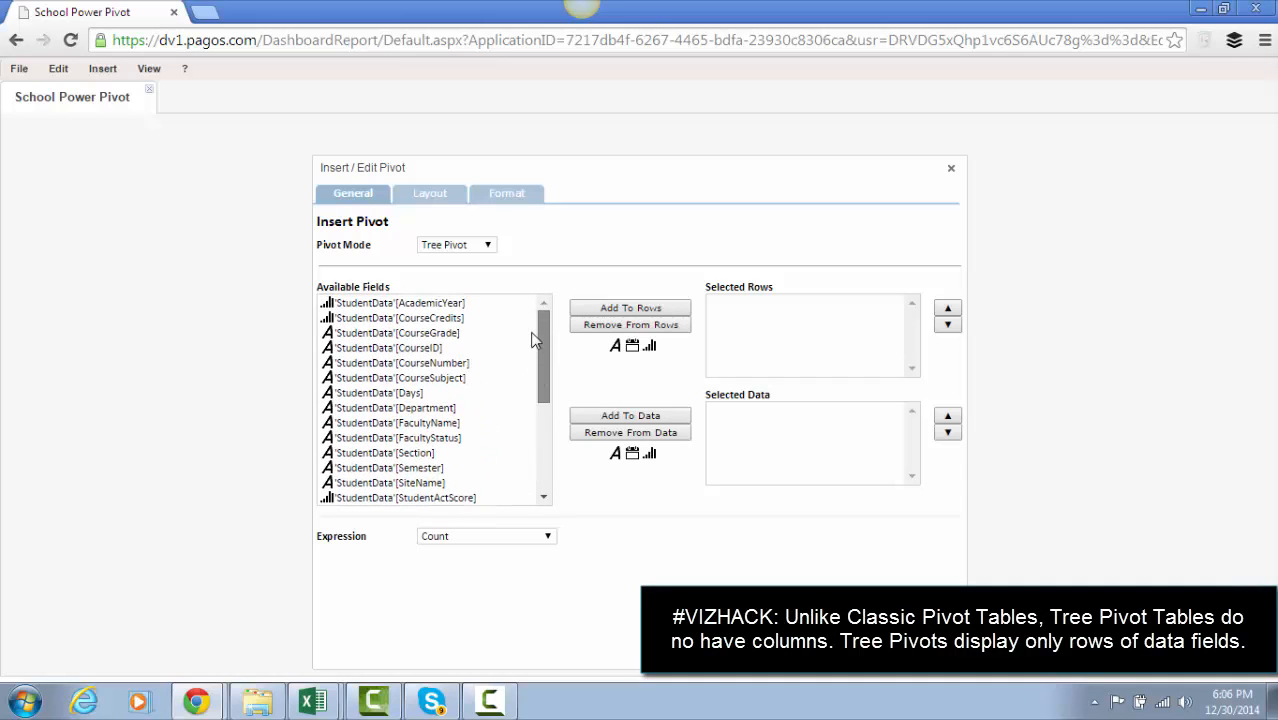
{"action": "left_click", "coordinate": [418, 410]}
{"action": "left_click", "coordinate": [630, 309]}
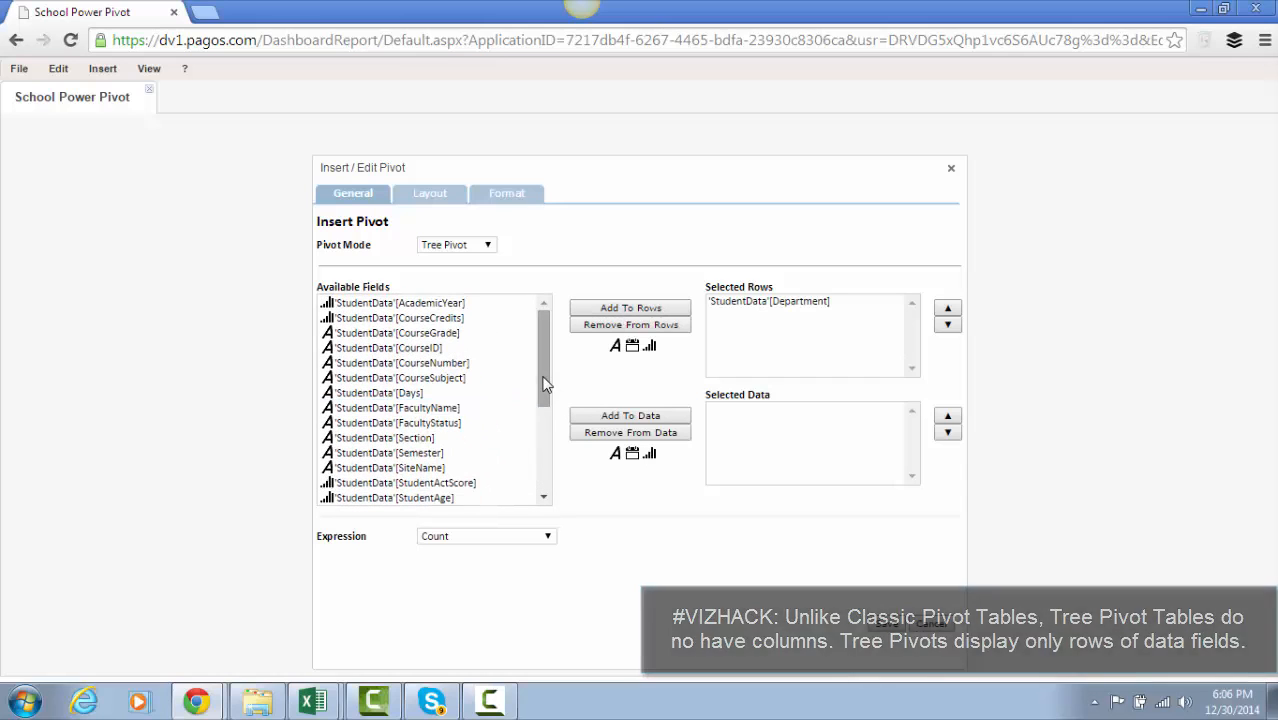
Add the StudentMajor, StudentID and CourseID fields, in that order, to the pivot's rows
{"action": "left_click_drag", "start_coordinate": [545, 383], "coordinate": [488, 491]}
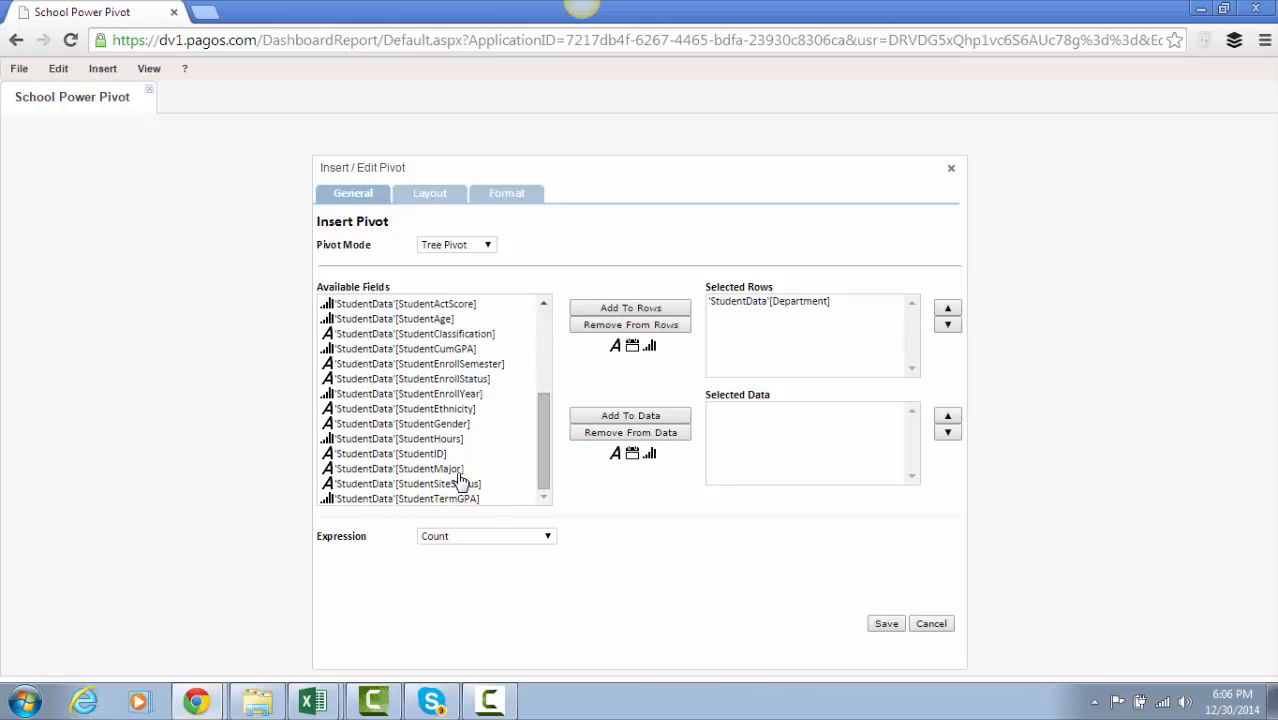
{"action": "left_click", "coordinate": [458, 470]}
{"action": "left_click", "coordinate": [630, 308]}
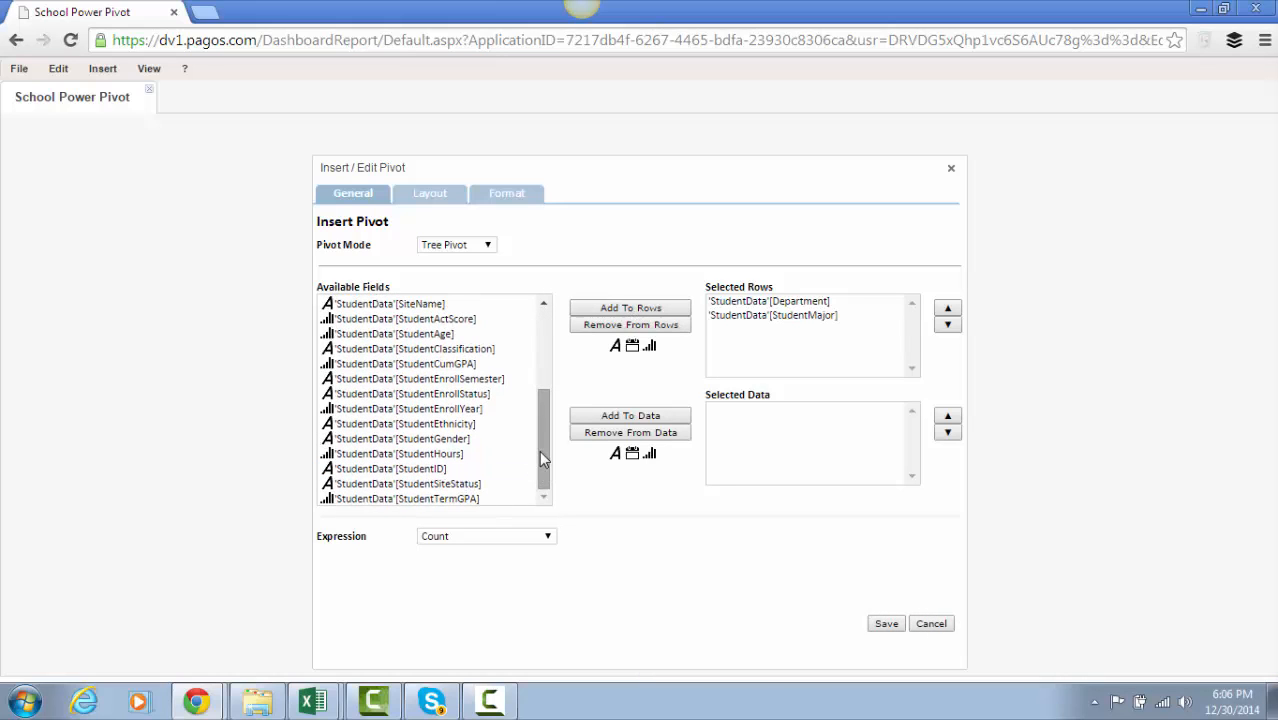
{"action": "left_click", "coordinate": [444, 470]}
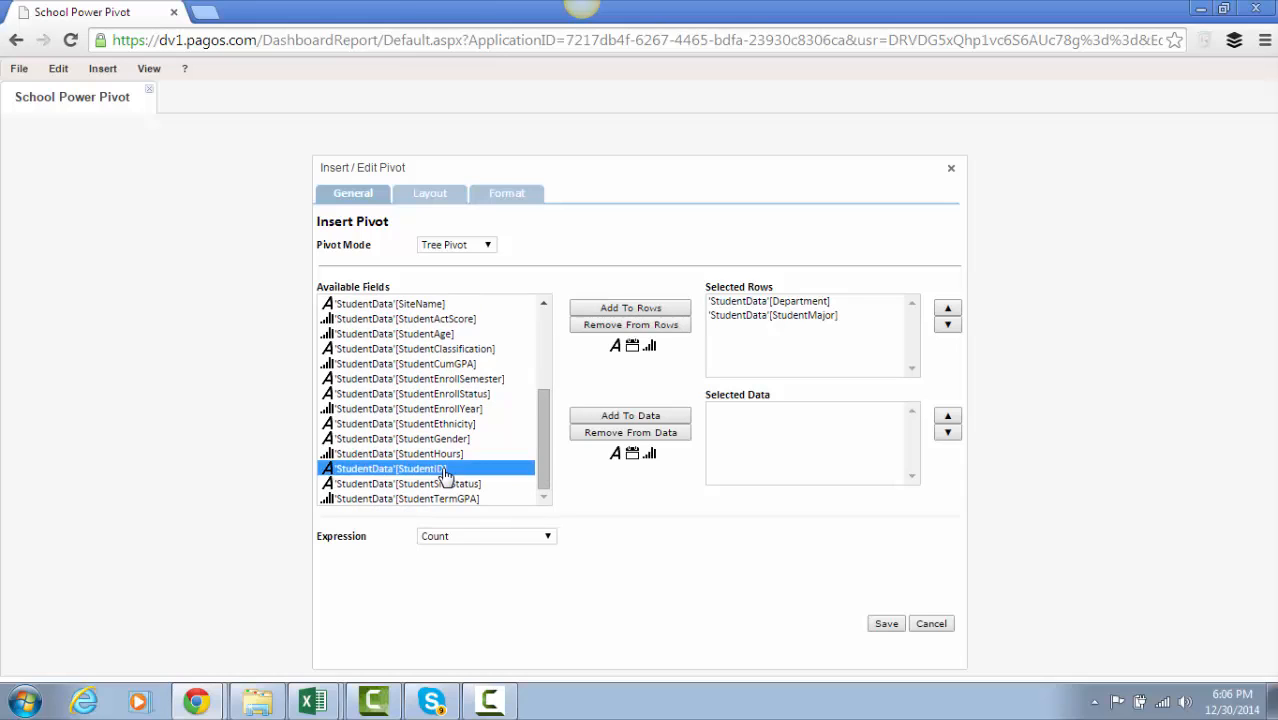
{"action": "left_click", "coordinate": [660, 308]}
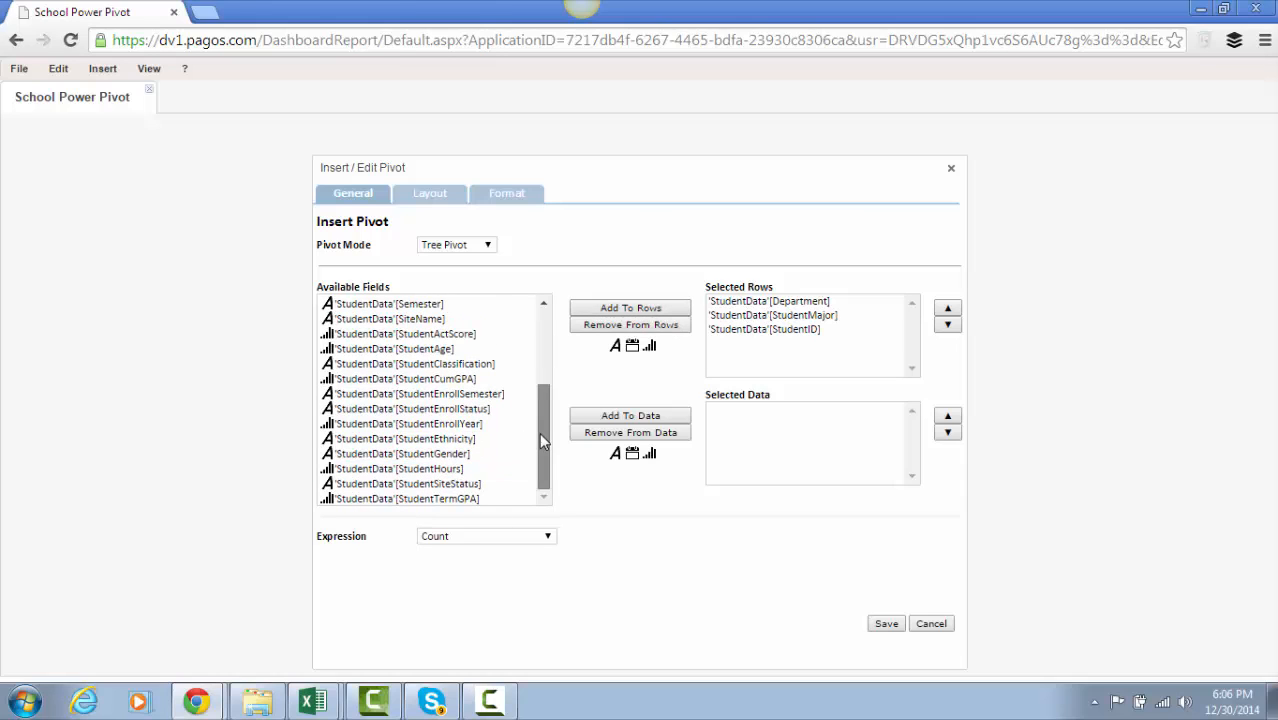
{"action": "left_click_drag", "start_coordinate": [539, 441], "coordinate": [538, 386]}
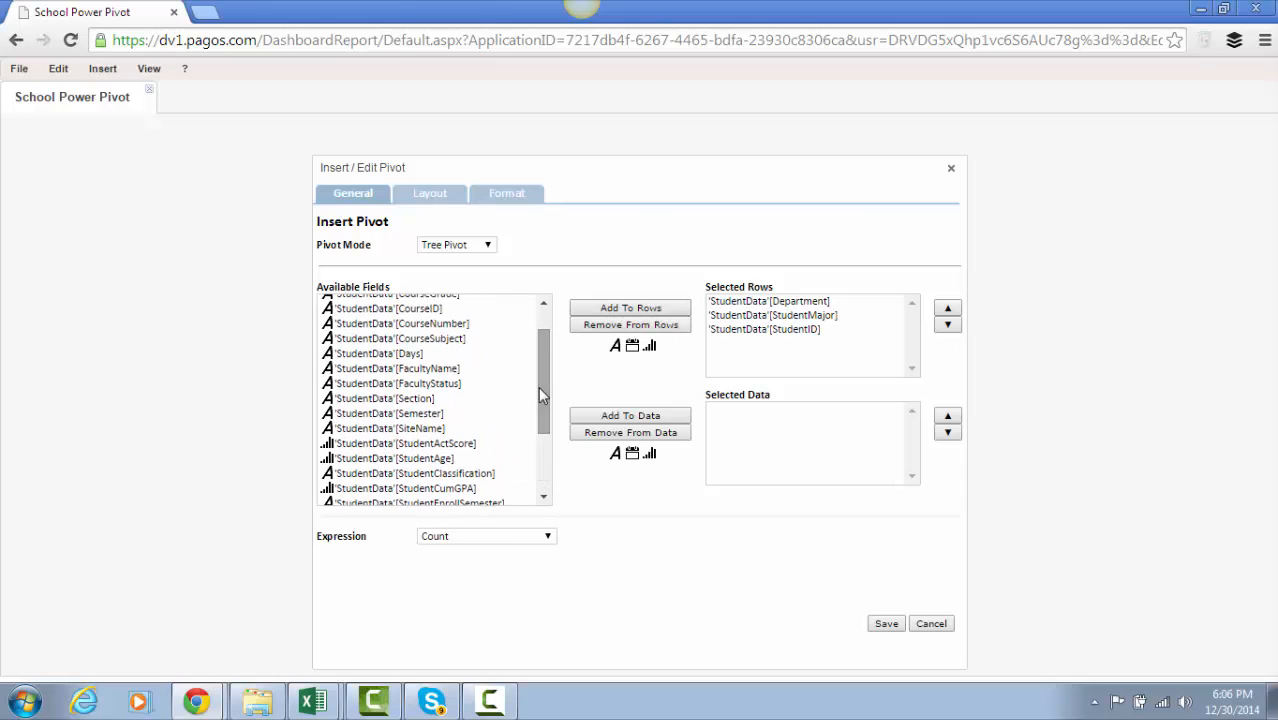
{"action": "left_click", "coordinate": [437, 313]}
{"action": "left_click", "coordinate": [648, 309]}
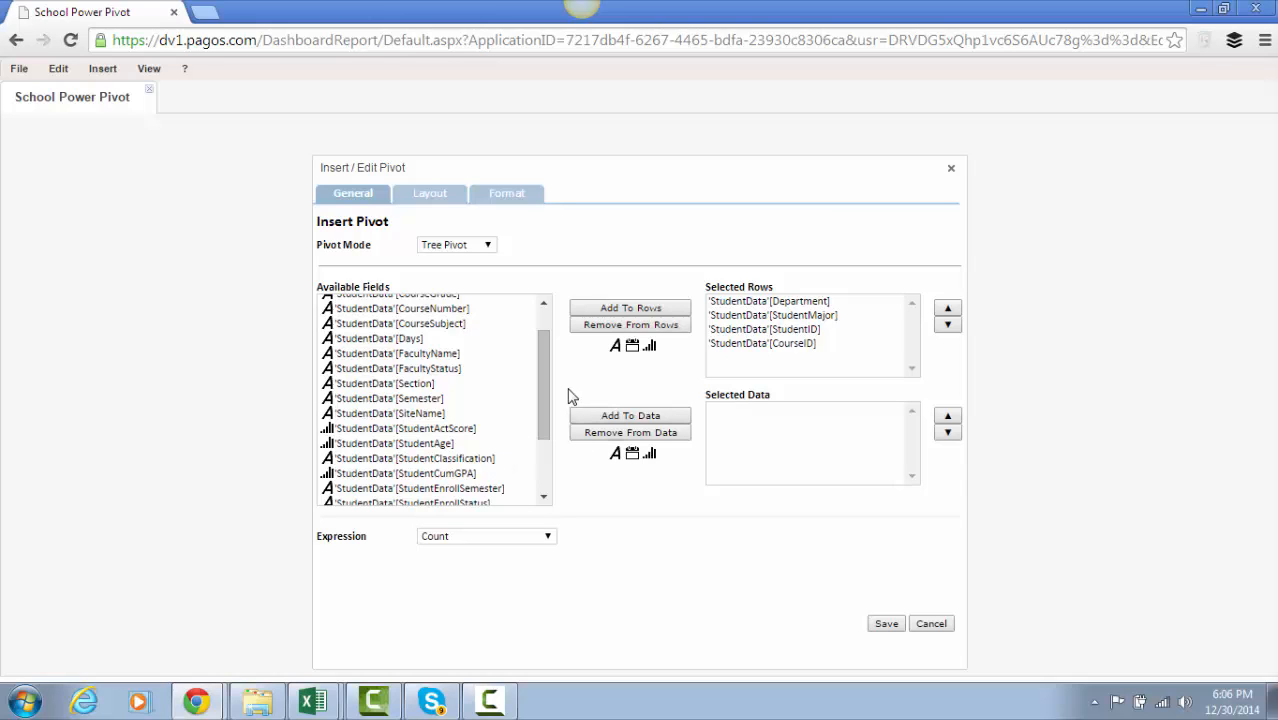
Add the StudentCumGPA field to the pivot's data
{"action": "scroll", "coordinate": [545, 410], "scroll_direction": "down", "scroll_amount": 1}
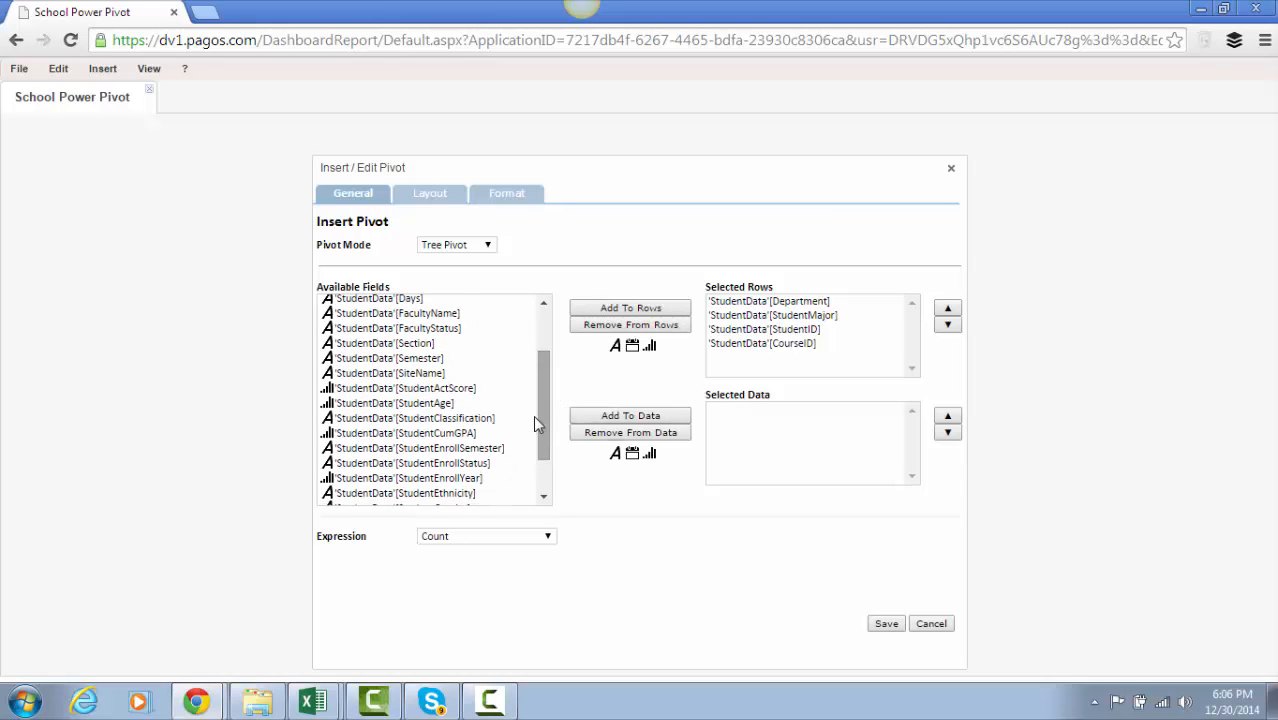
{"action": "left_click", "coordinate": [472, 438]}
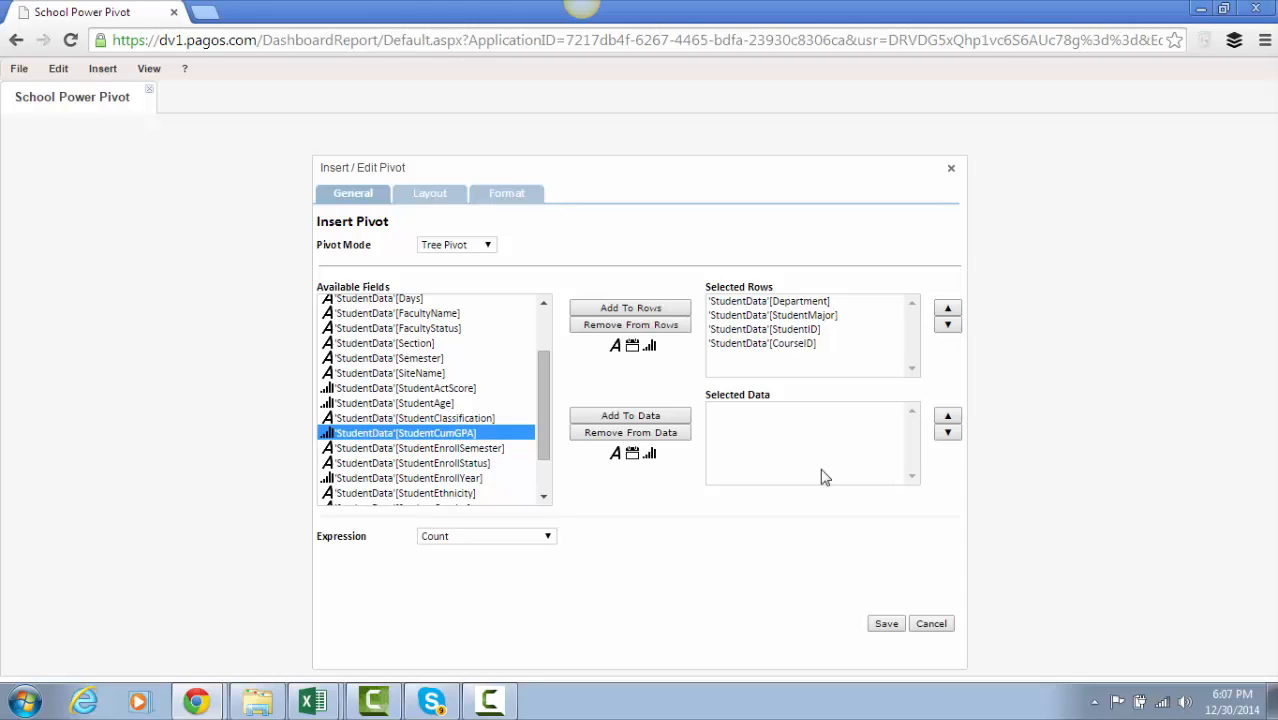
{"action": "left_click", "coordinate": [612, 420]}
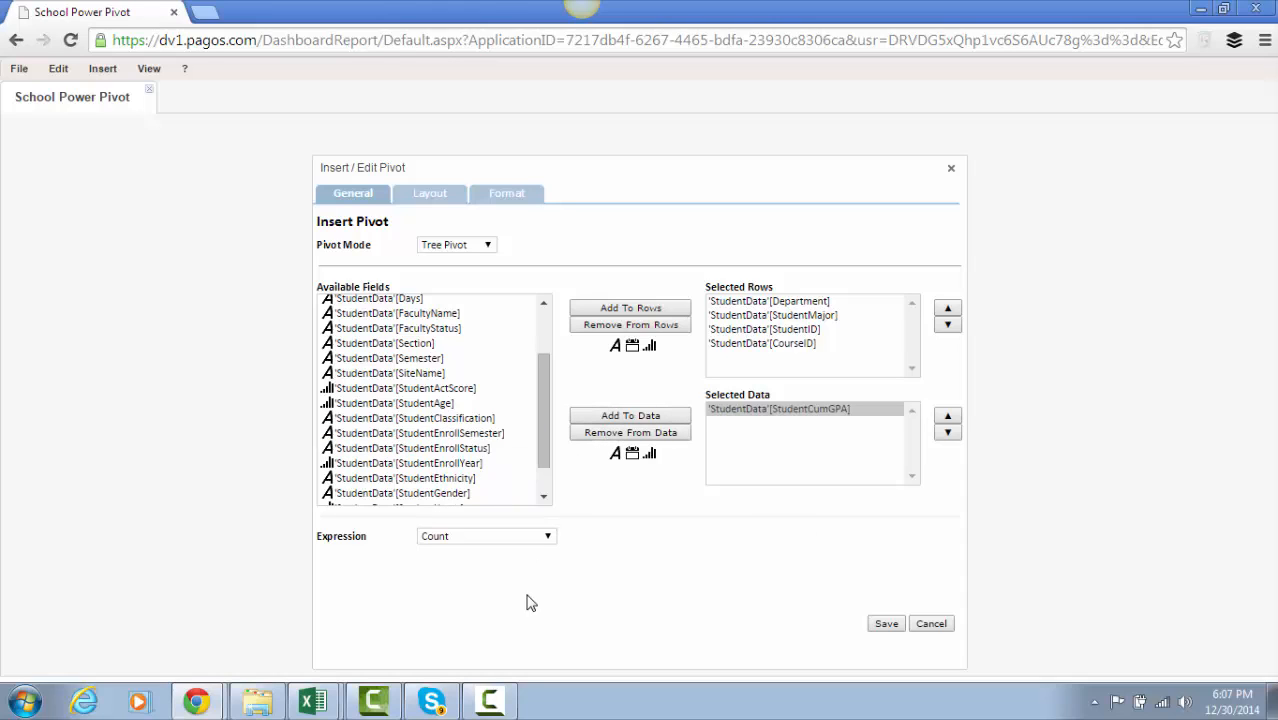
Set the StudentCumGPA data expression to Average and save the pivot
{"action": "left_click", "coordinate": [552, 538]}
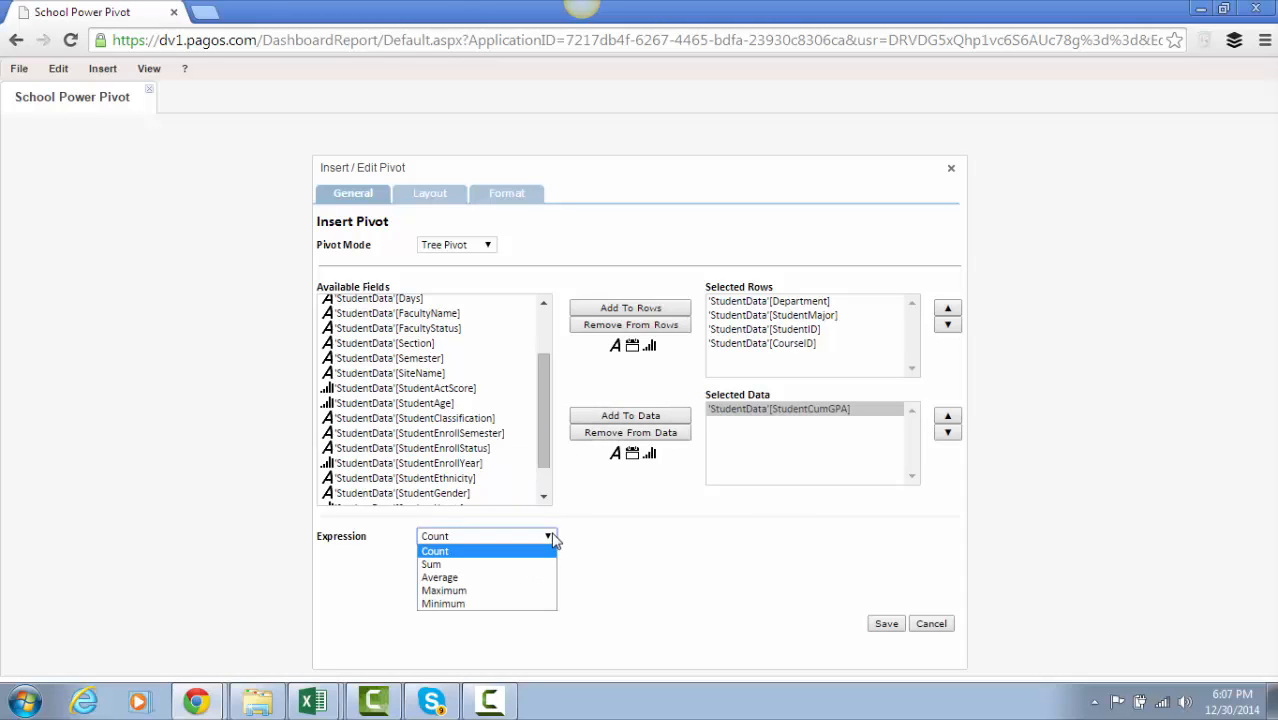
{"action": "left_click", "coordinate": [481, 578]}
{"action": "left_click", "coordinate": [886, 625]}
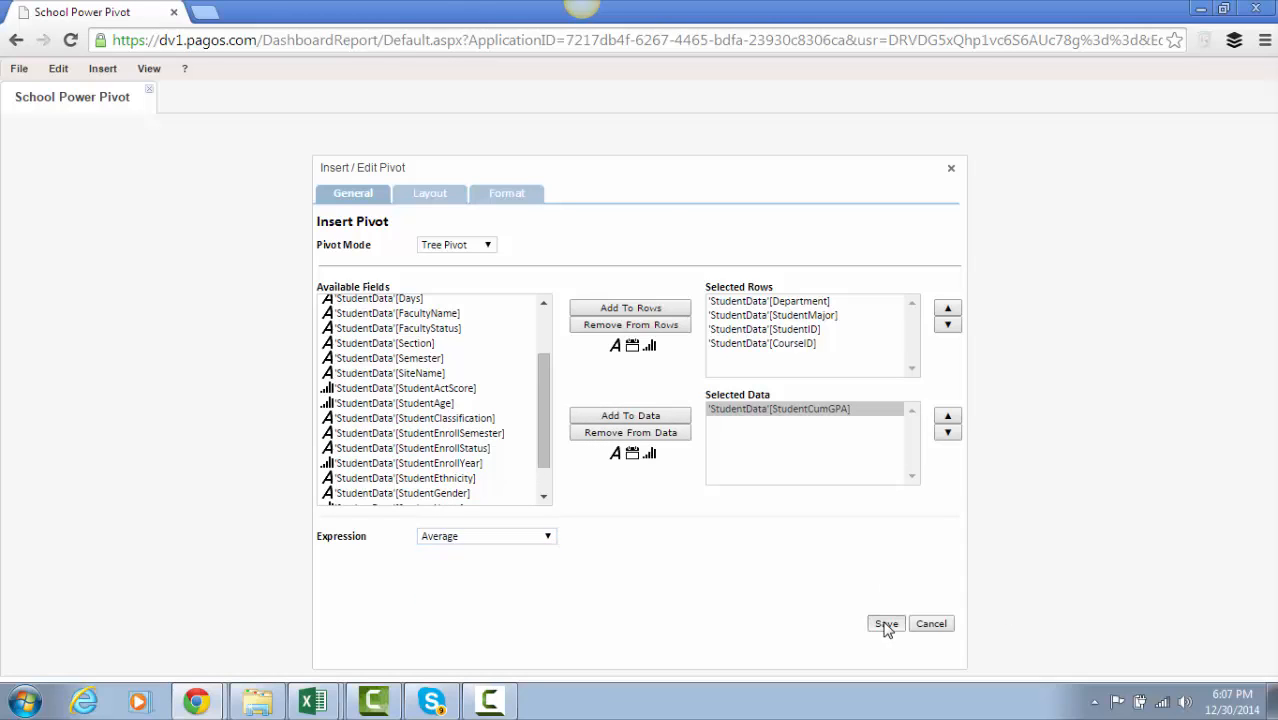
Move the pivot to the report page's left edge and resize it narrower around its two columns and taller for more department rows
{"action": "left_click_drag", "start_coordinate": [717, 190], "coordinate": [188, 178]}
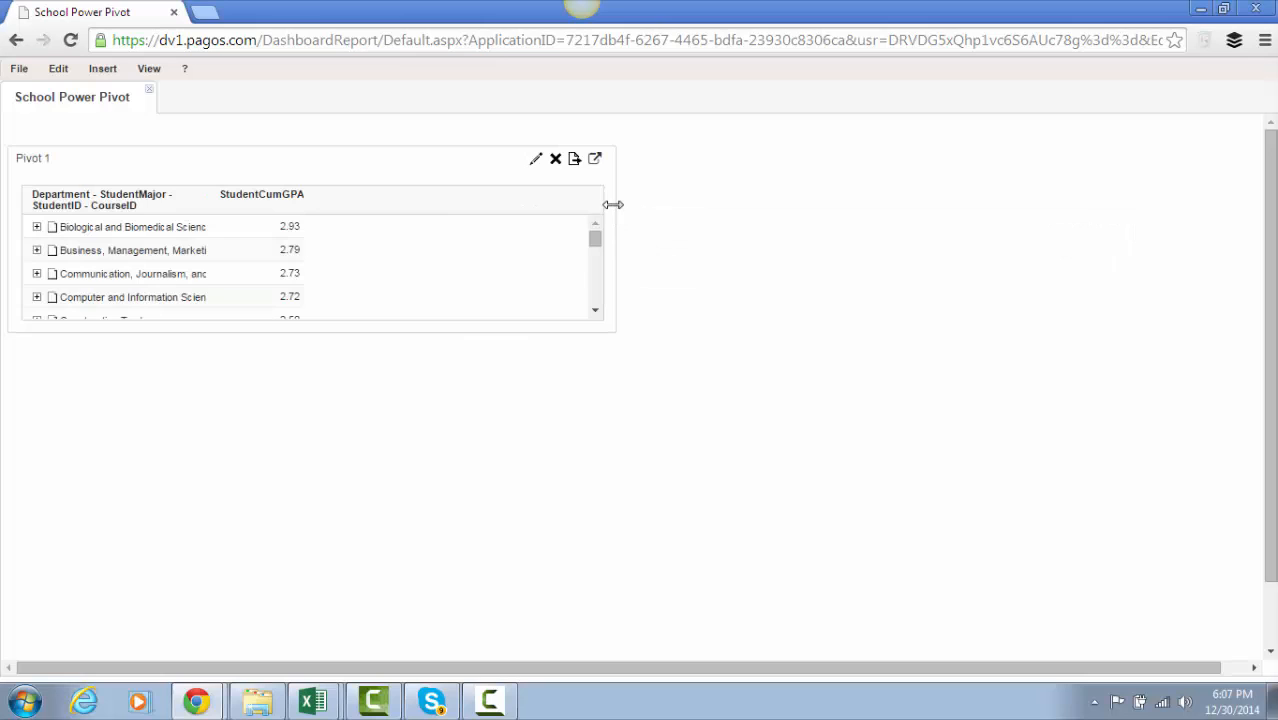
{"action": "left_click_drag", "start_coordinate": [613, 204], "coordinate": [355, 215]}
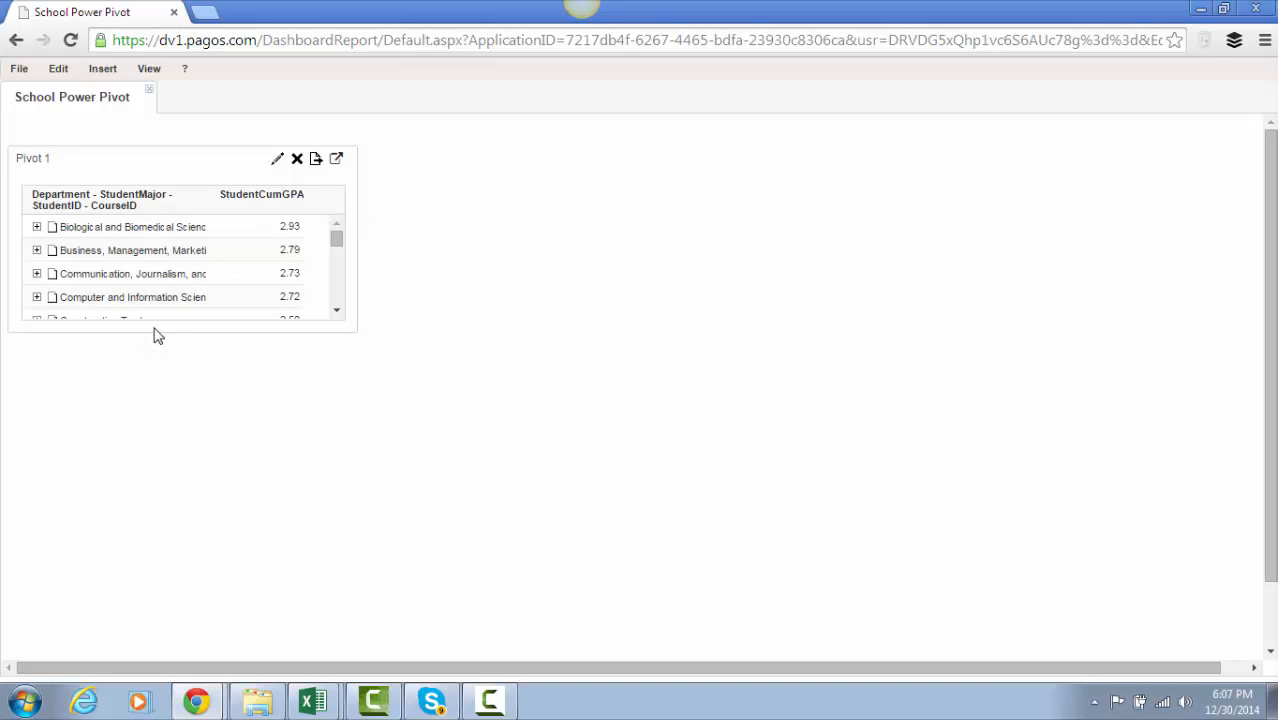
{"action": "left_click_drag", "start_coordinate": [157, 332], "coordinate": [140, 624]}
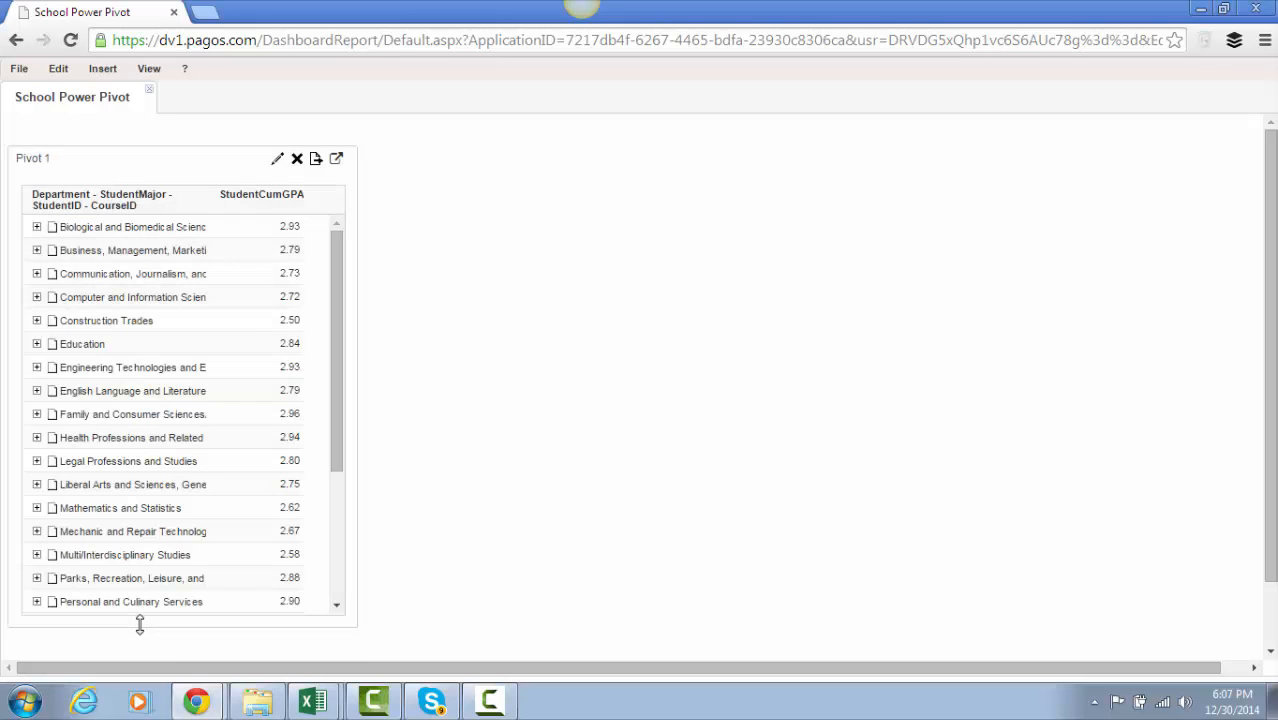
Drill down in the pivot through the Biological and Biomedical Sciences department and its Criminal Justice major to the first student's courses
{"action": "left_click", "coordinate": [36, 227]}
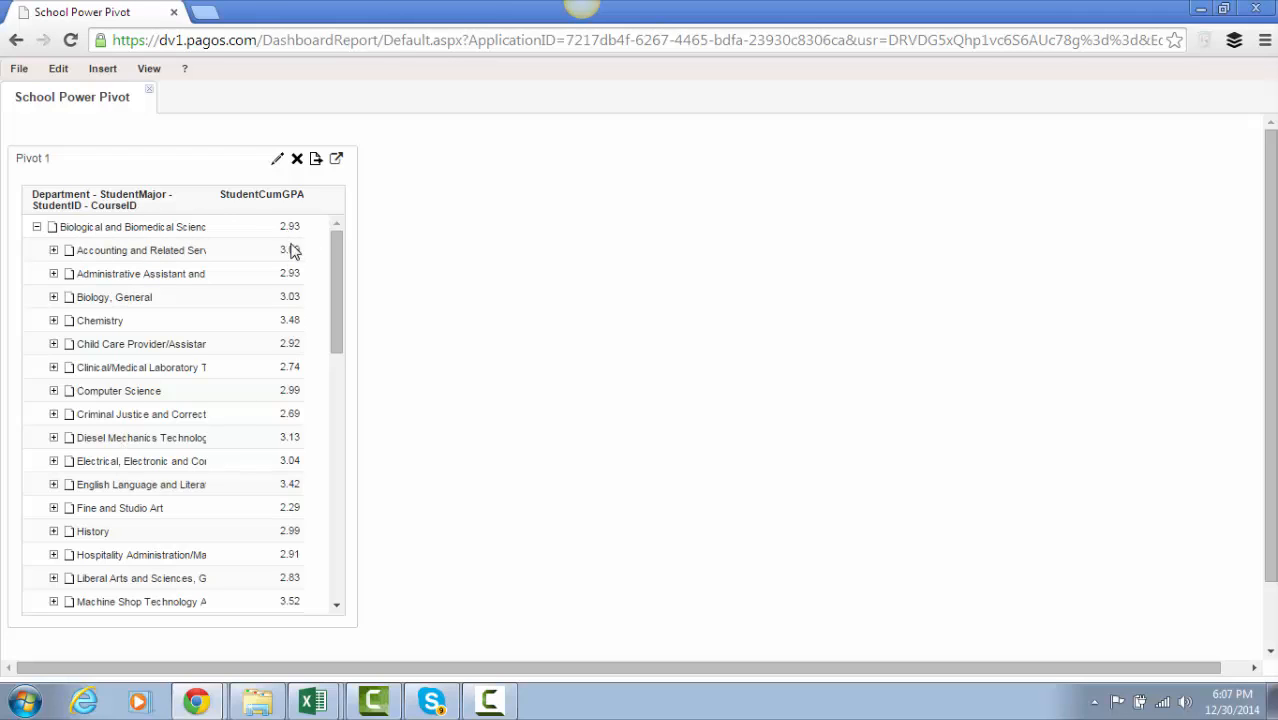
{"action": "left_click_drag", "start_coordinate": [328, 246], "coordinate": [336, 290]}
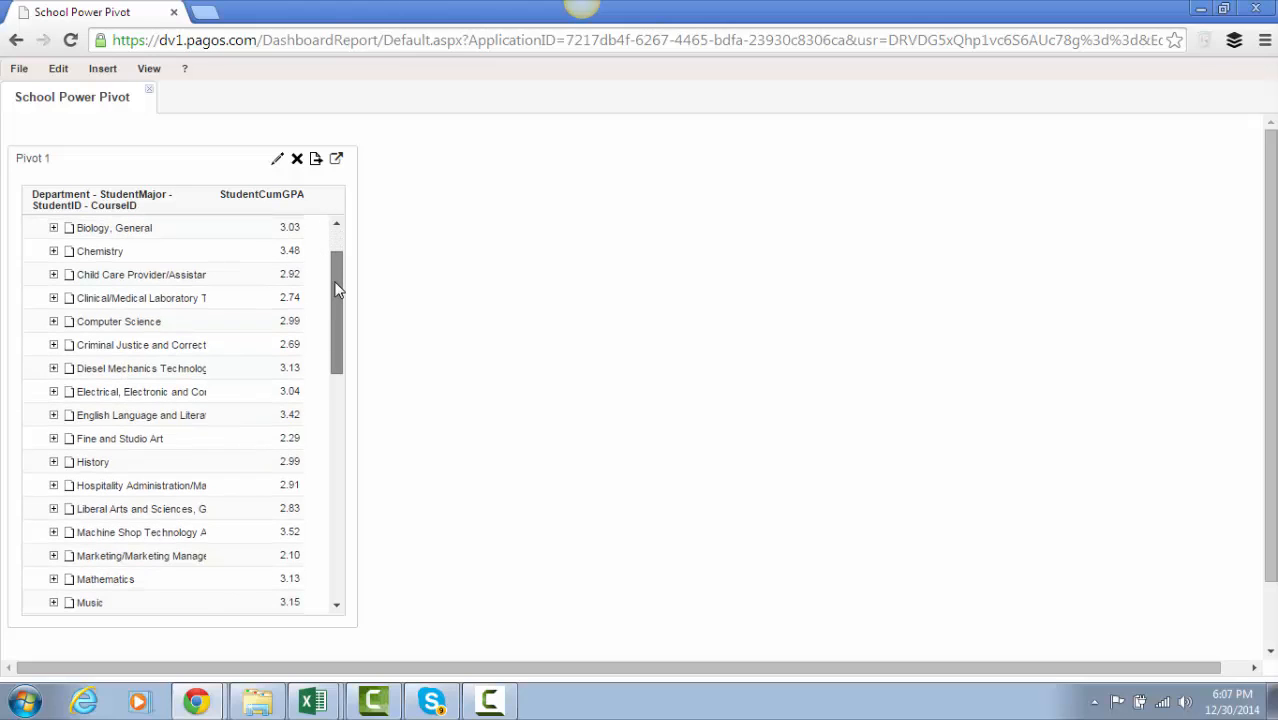
{"action": "left_click", "coordinate": [54, 345]}
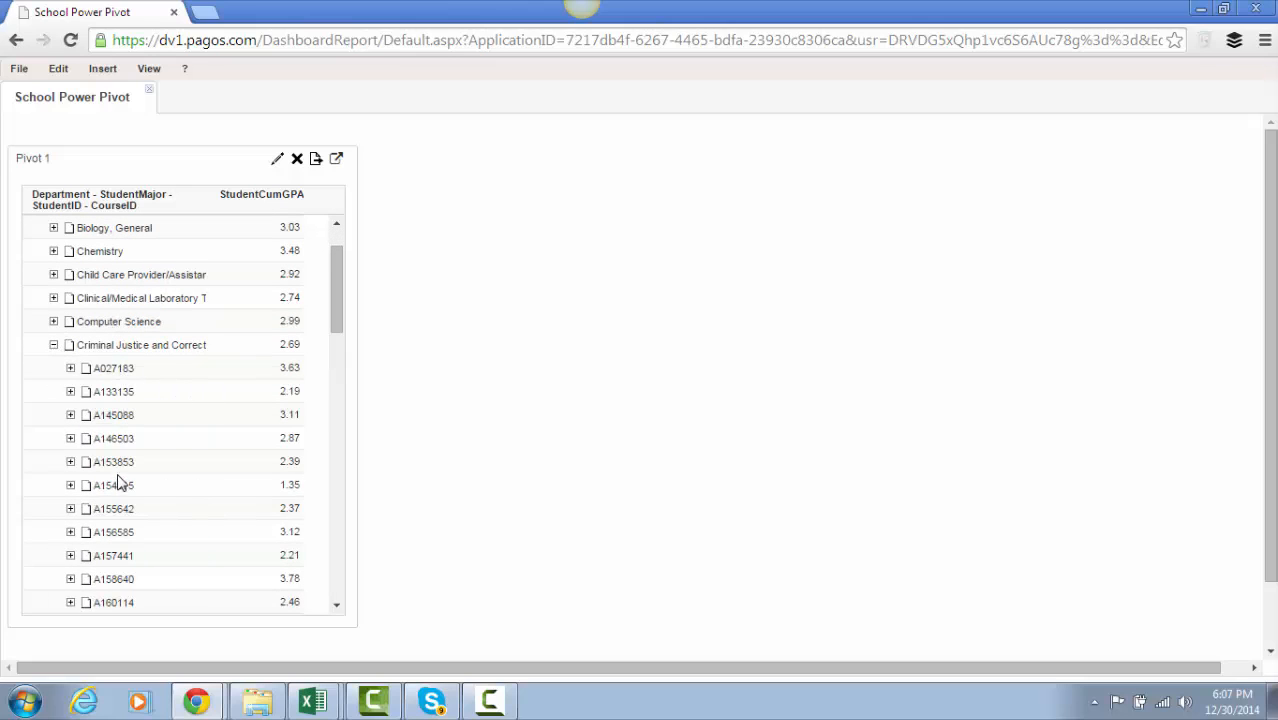
{"action": "left_click", "coordinate": [71, 369]}
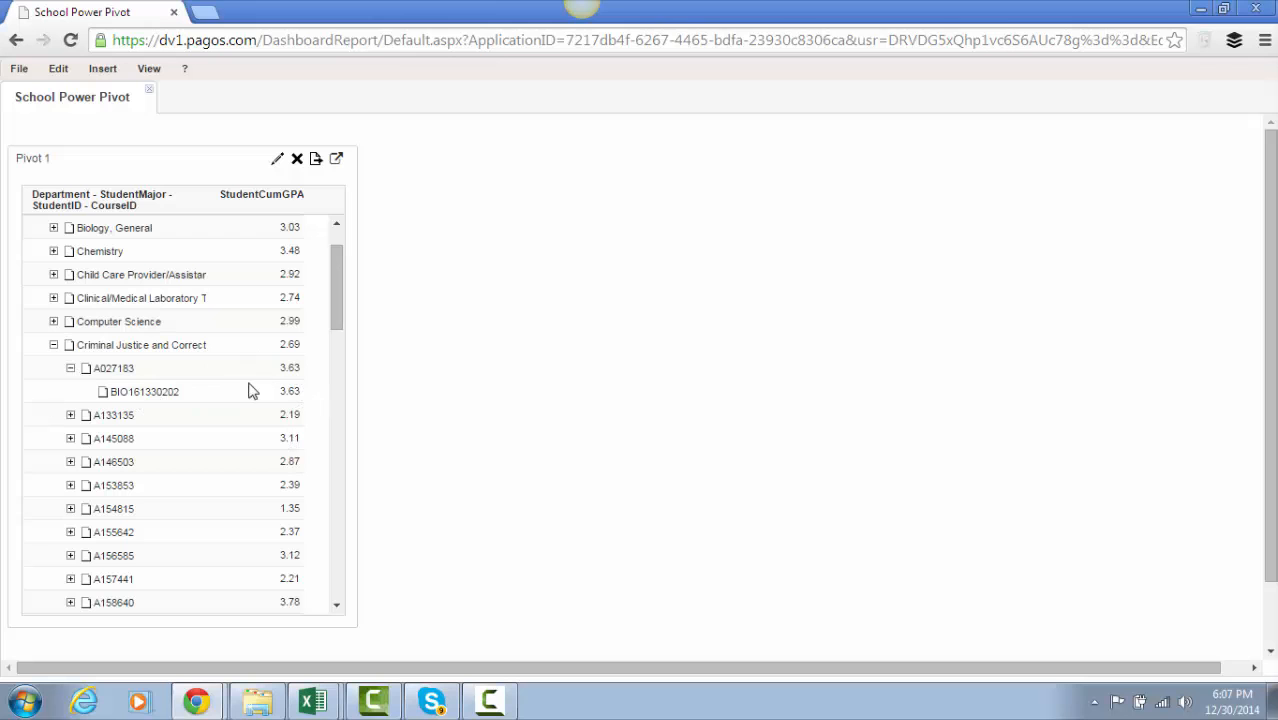
{"action": "left_click_drag", "start_coordinate": [337, 295], "coordinate": [341, 224]}
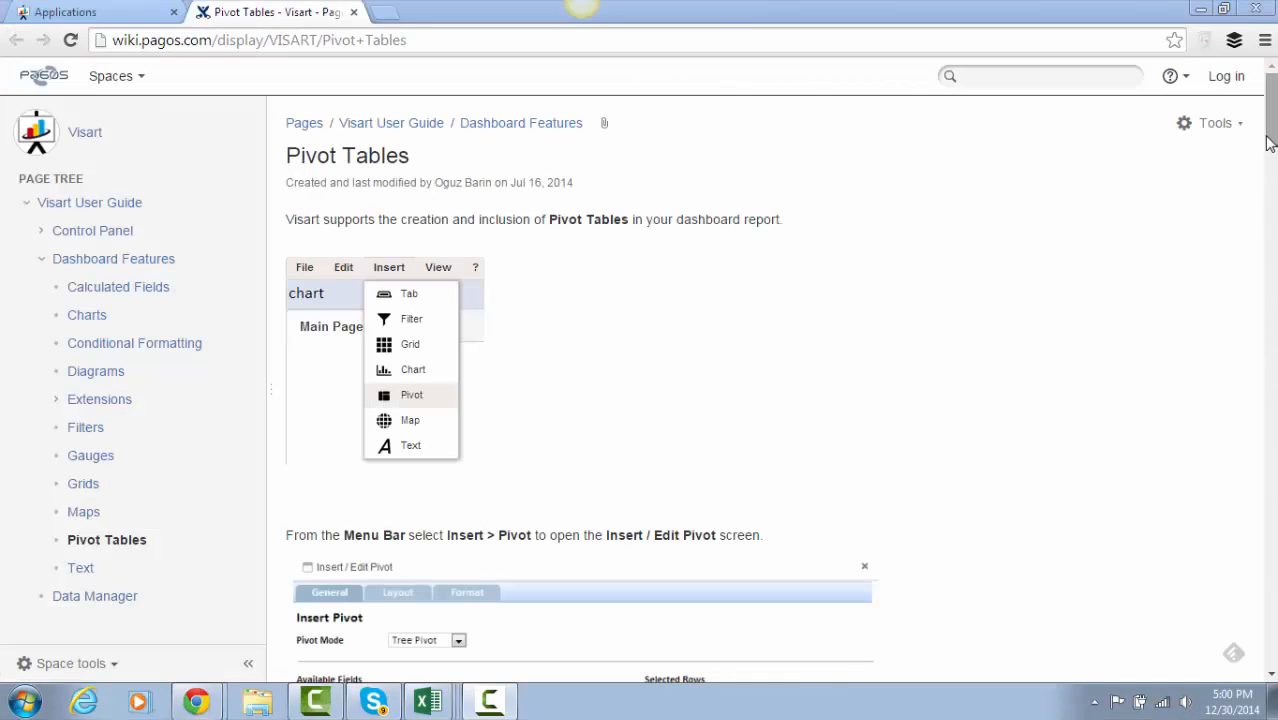
{"action": "left_click_drag", "start_coordinate": [1270, 135], "coordinate": [1272, 252]}
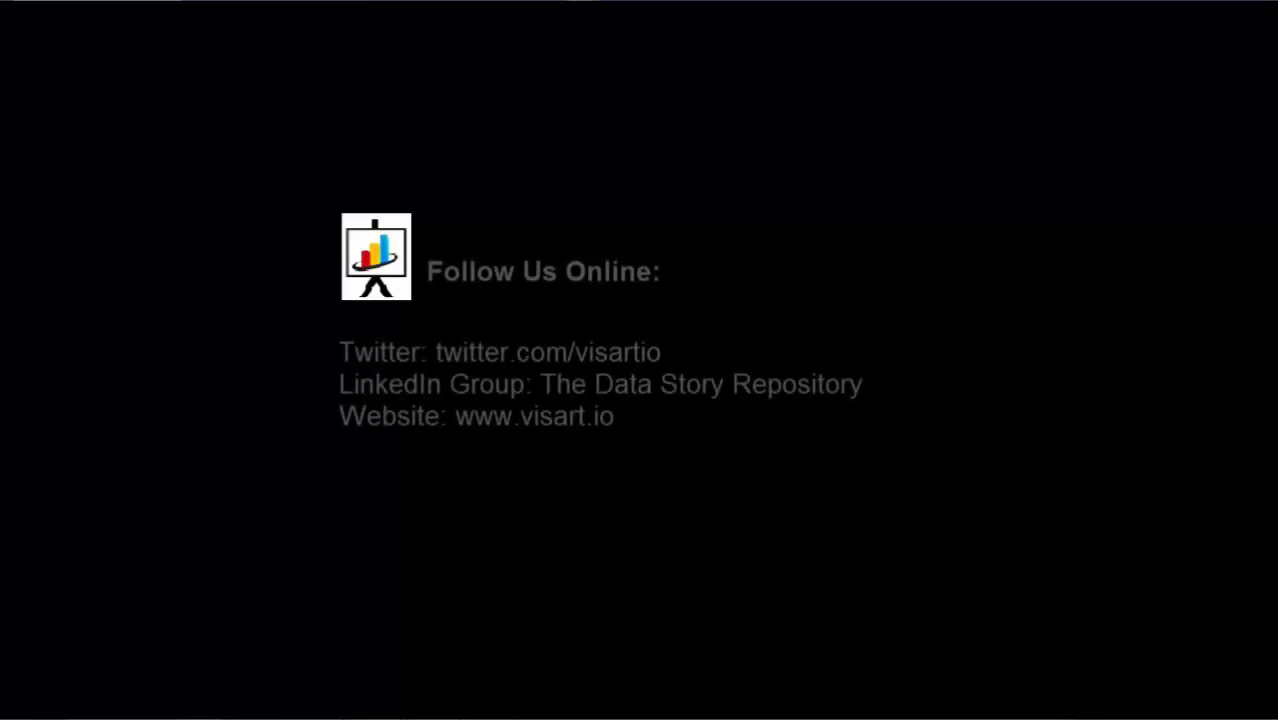